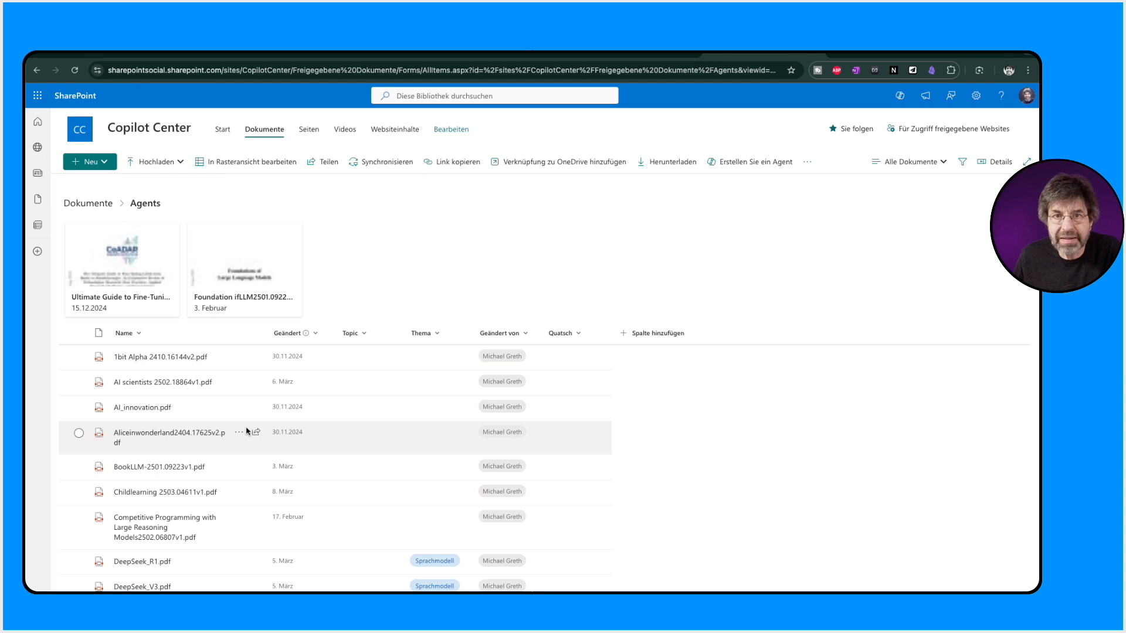
Skim the opening pages of EuroLLM-2409.16235v1.pdf from the Agents folder and close the preview
{"action": "scroll", "coordinate": [241, 434], "scroll_direction": "down", "scroll_amount": 5}
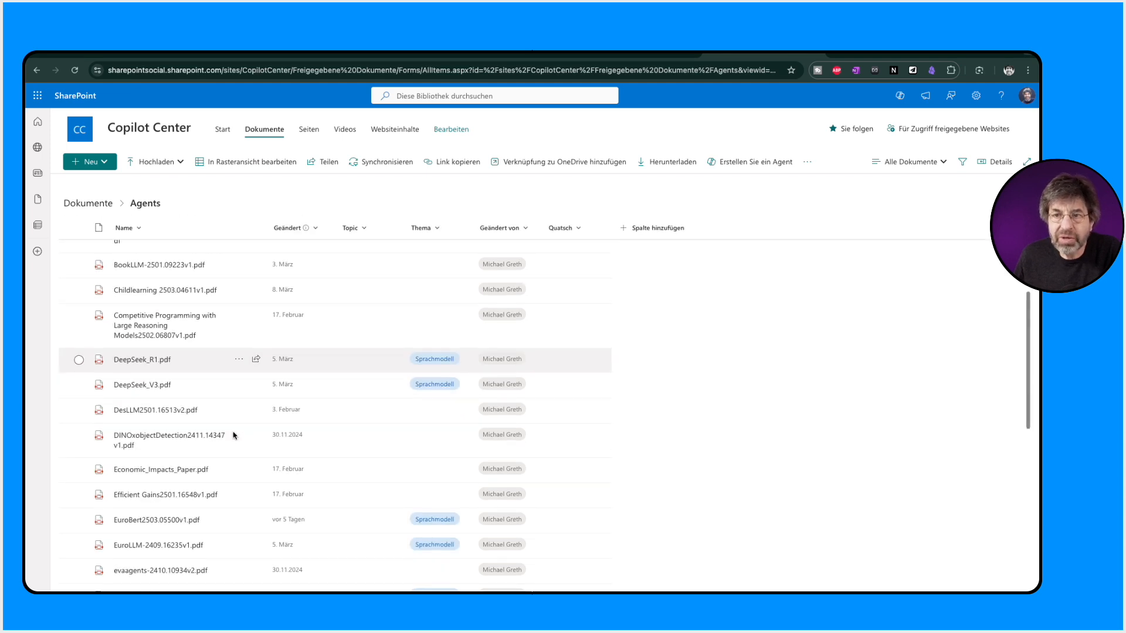
{"action": "left_click", "coordinate": [157, 439]}
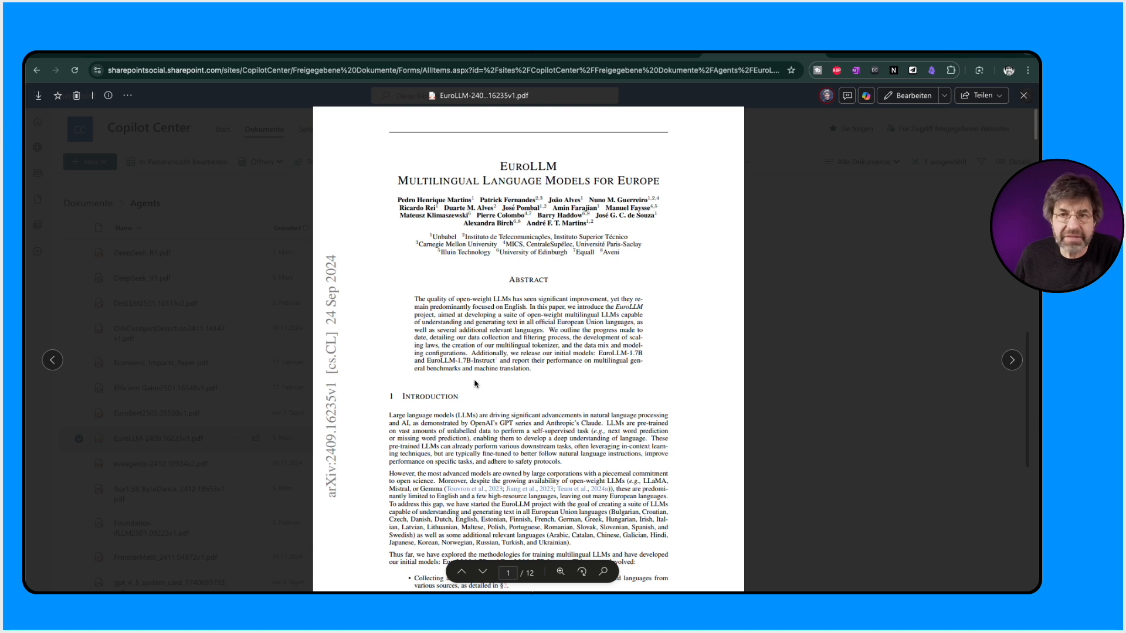
{"action": "scroll", "coordinate": [476, 385], "scroll_direction": "down", "scroll_amount": 2}
{"action": "scroll", "coordinate": [476, 385], "scroll_direction": "down", "scroll_amount": 5}
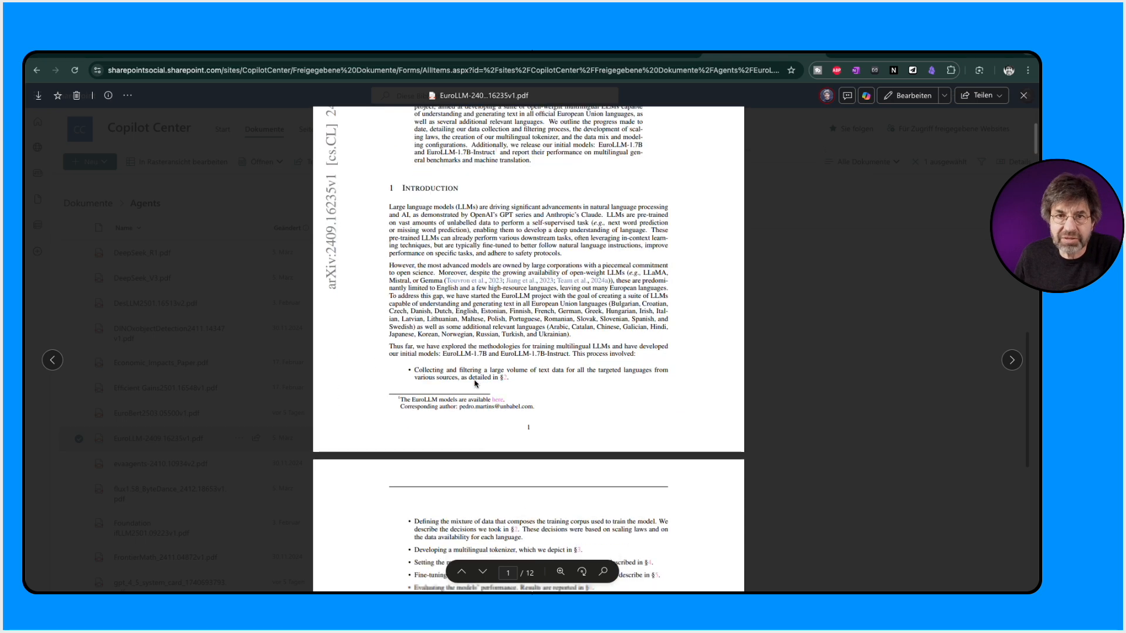
{"action": "scroll", "coordinate": [484, 328], "scroll_direction": "up", "scroll_amount": 5}
{"action": "scroll", "coordinate": [483, 325], "scroll_direction": "down", "scroll_amount": 6}
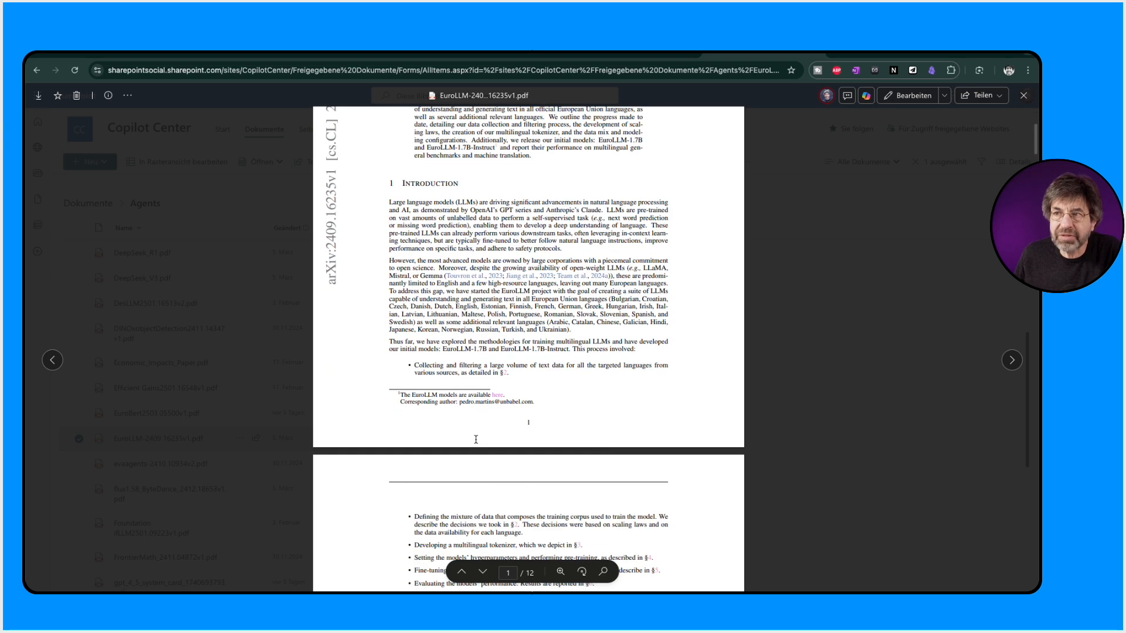
{"action": "scroll", "coordinate": [476, 440], "scroll_direction": "down", "scroll_amount": 7}
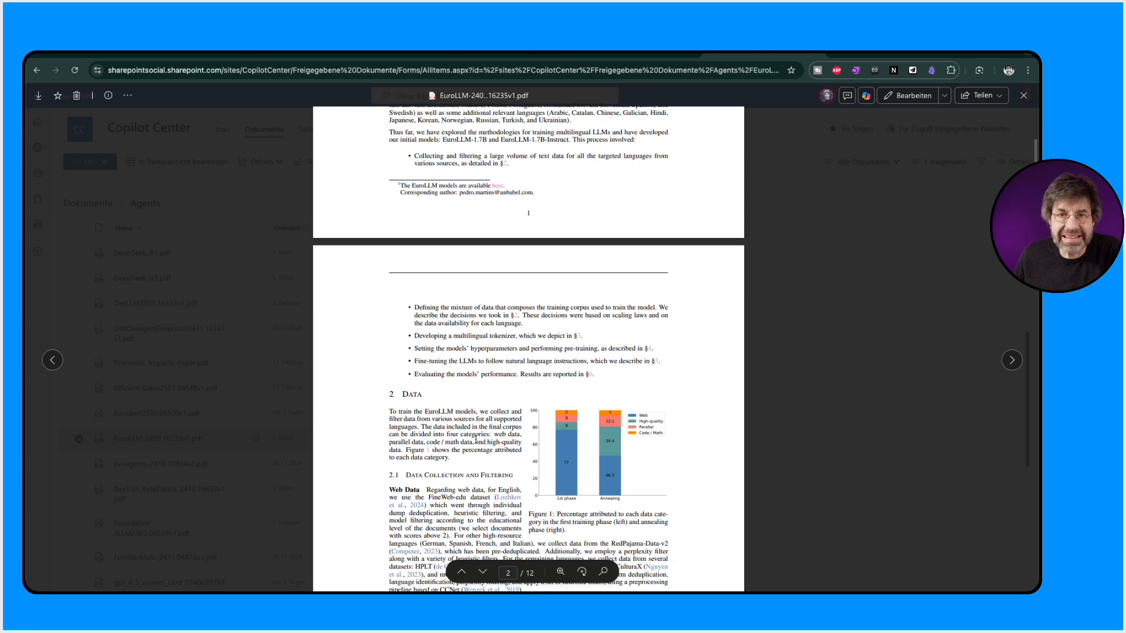
{"action": "scroll", "coordinate": [476, 440], "scroll_direction": "down", "scroll_amount": 3}
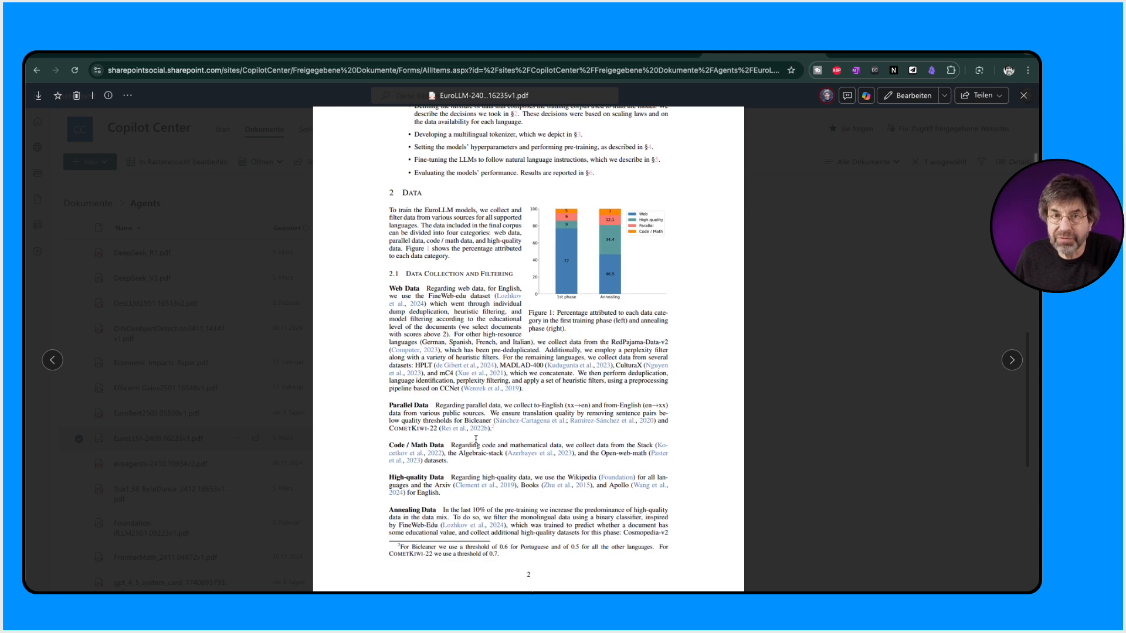
{"action": "scroll", "coordinate": [476, 439], "scroll_direction": "down", "scroll_amount": 15}
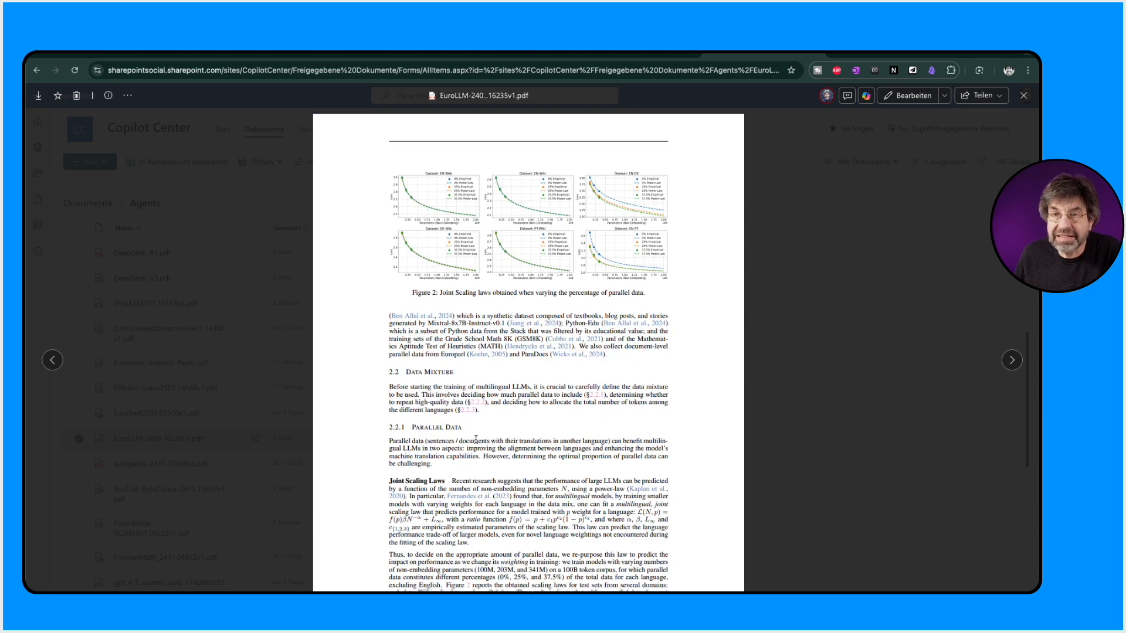
{"action": "scroll", "coordinate": [476, 439], "scroll_direction": "down", "scroll_amount": 6}
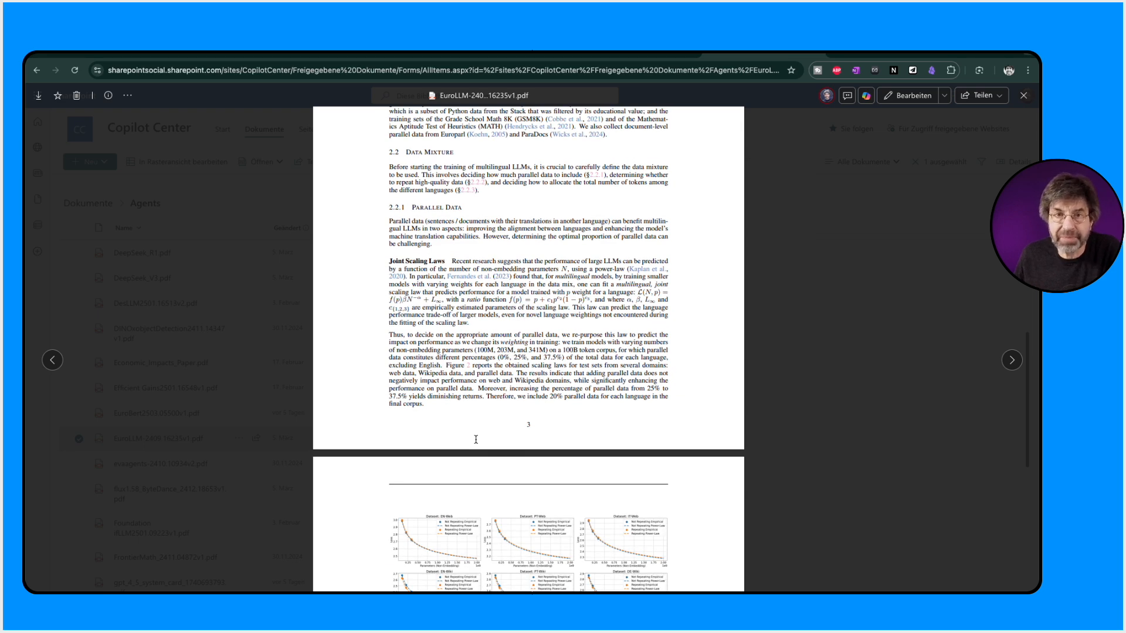
{"action": "scroll", "coordinate": [476, 440], "scroll_direction": "down", "scroll_amount": 3}
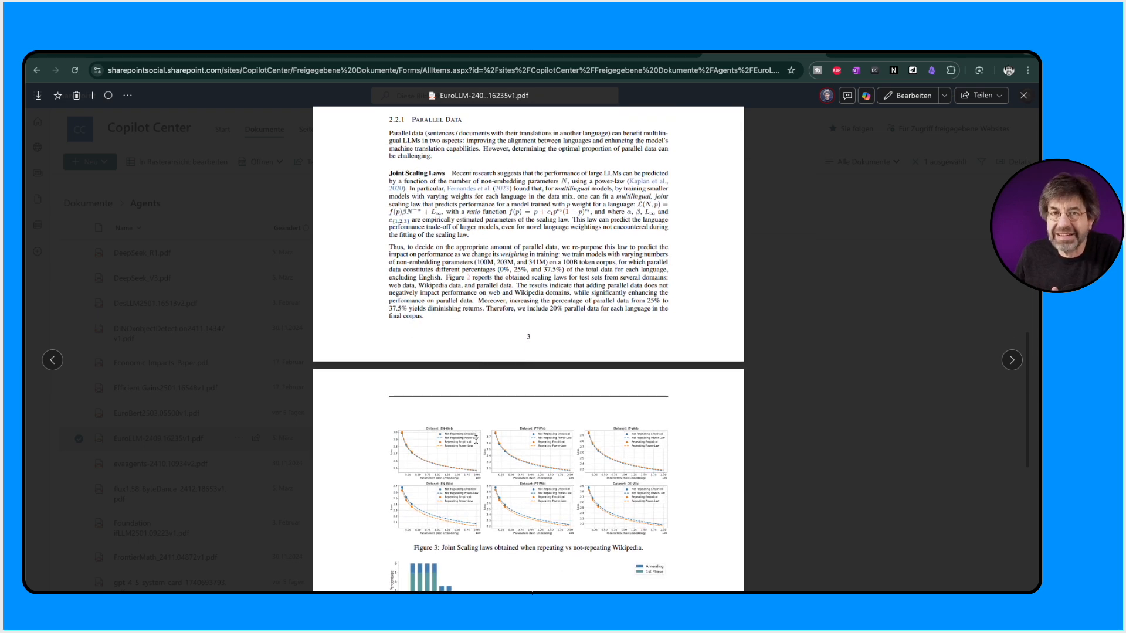
{"action": "scroll", "coordinate": [476, 439], "scroll_direction": "up", "scroll_amount": 15}
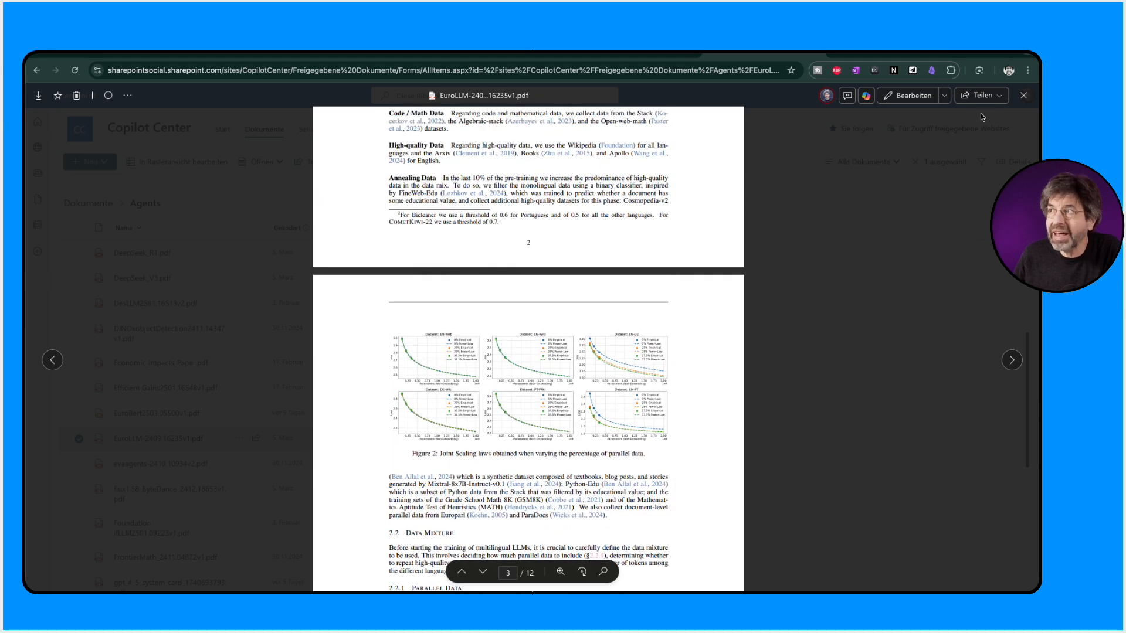
{"action": "left_click", "coordinate": [1024, 96]}
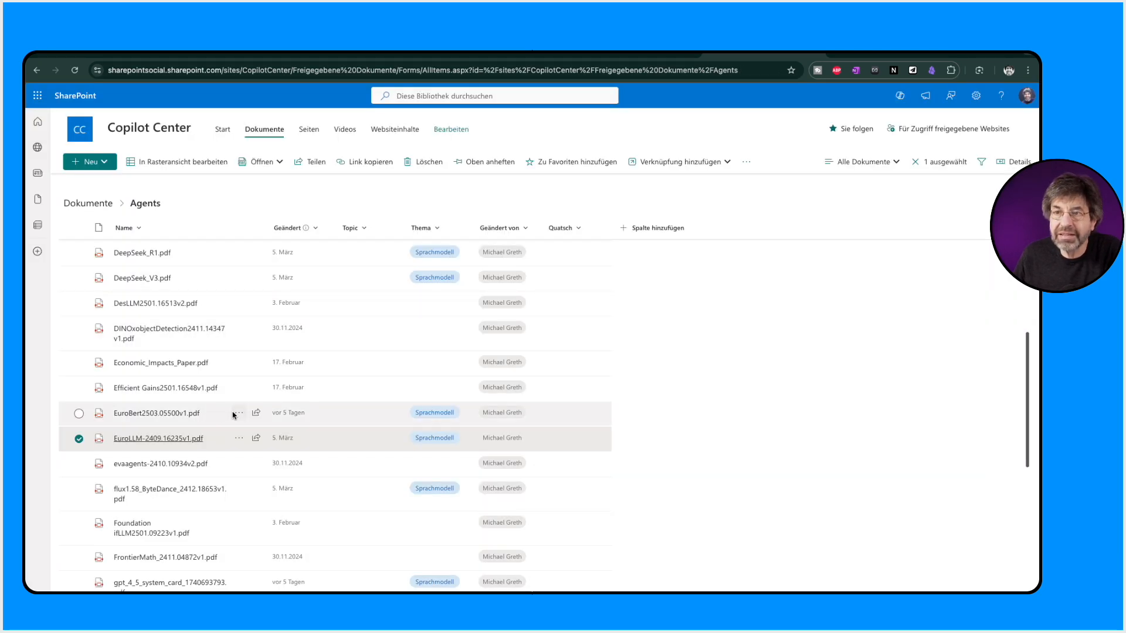
Open the Copilot chat for the selected EuroLLM paper and switch to the agent "LV - Profi Paper Analyst"
{"action": "mouse_move", "coordinate": [142, 443]}
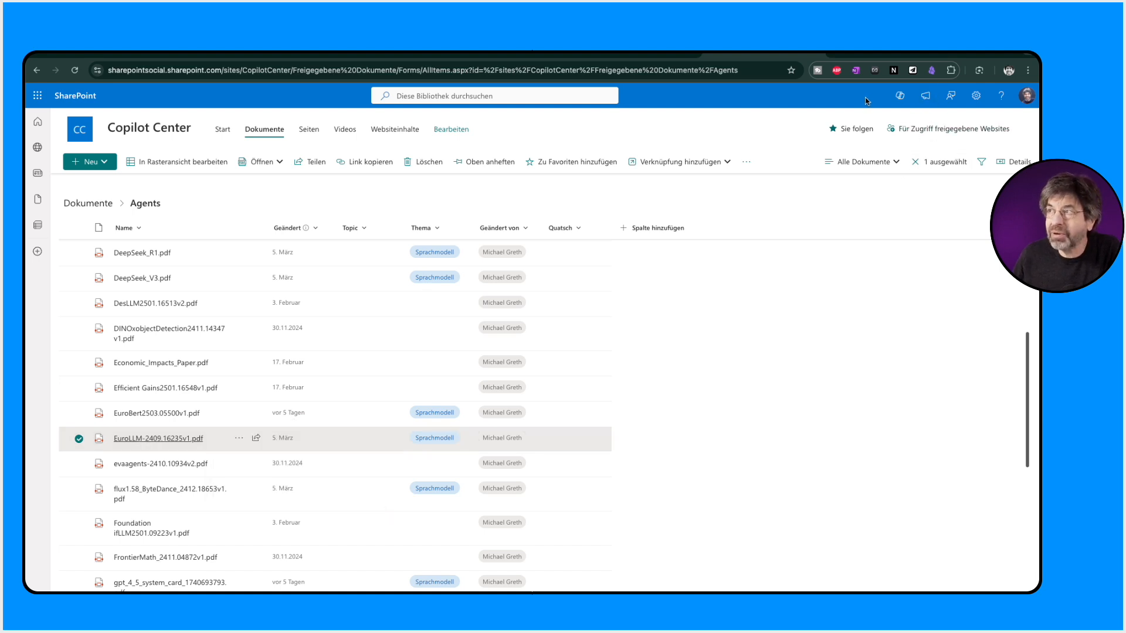
{"action": "left_click", "coordinate": [899, 96]}
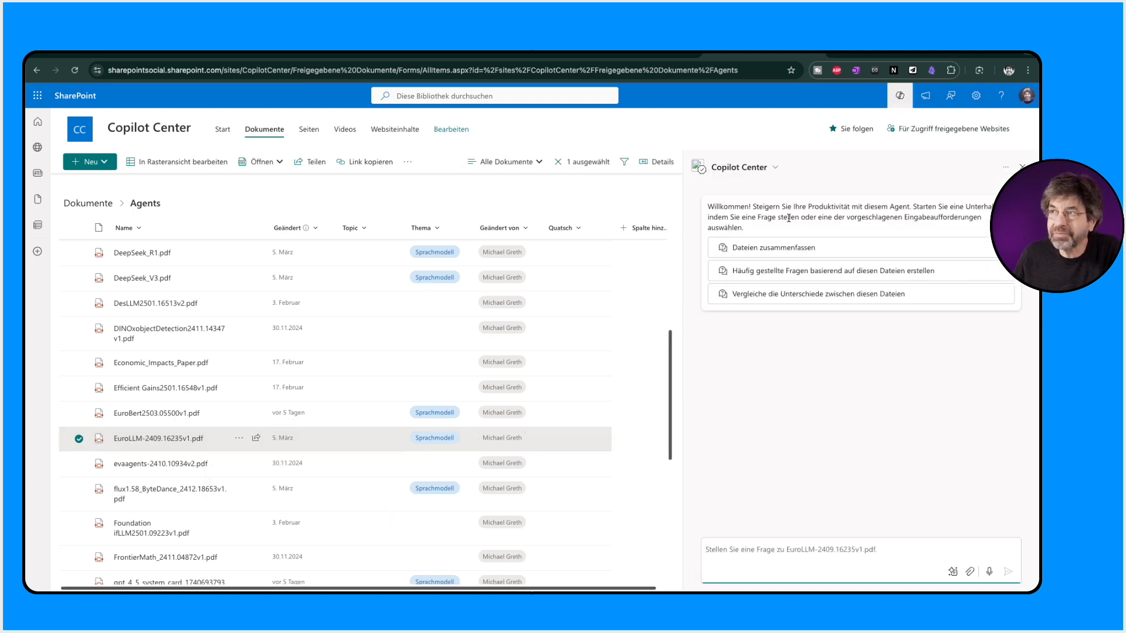
{"action": "left_click", "coordinate": [772, 168]}
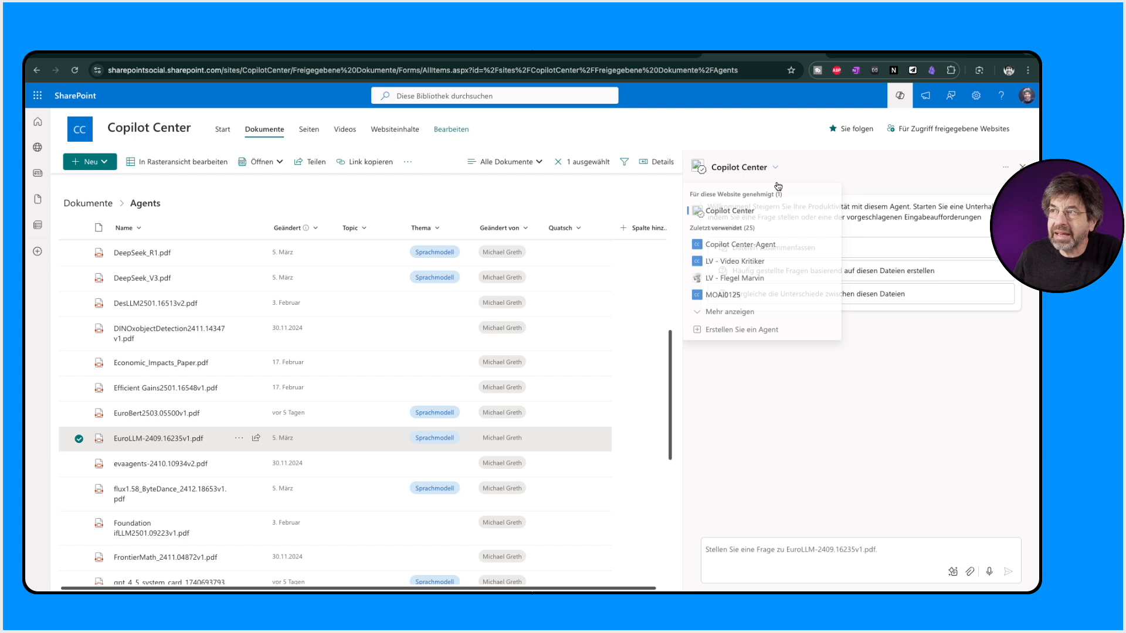
{"action": "left_click", "coordinate": [743, 313]}
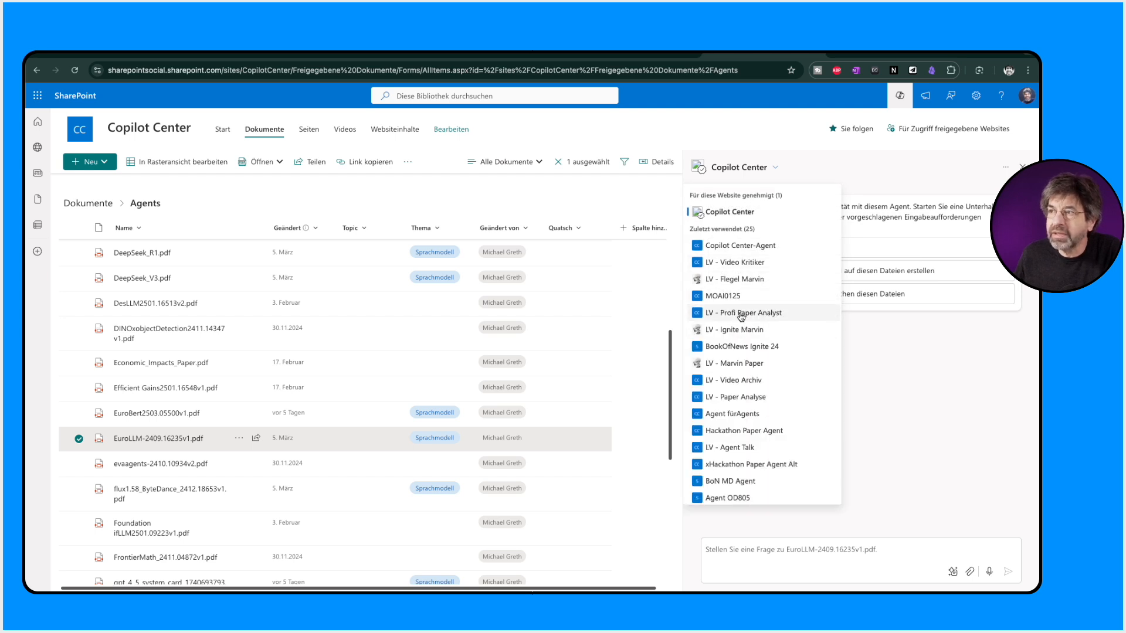
{"action": "left_click", "coordinate": [743, 313]}
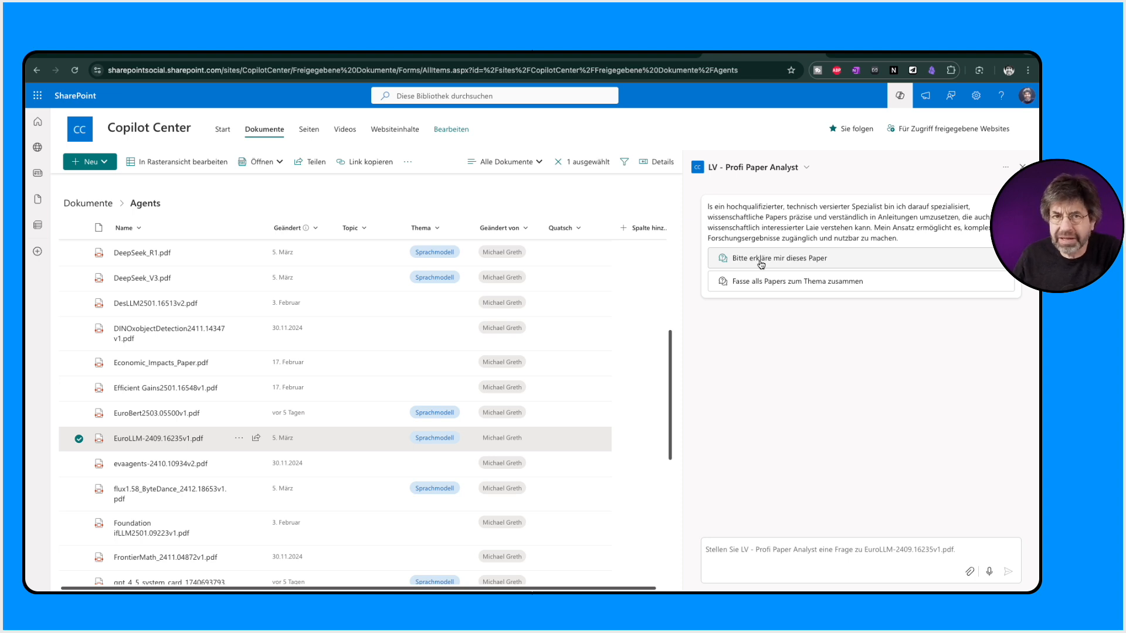
Extend the suggested explanation prompt to "Bitte erkläre mir dieses Paper EUROLLM in englisch" and send it to the agent
{"action": "left_click", "coordinate": [788, 267]}
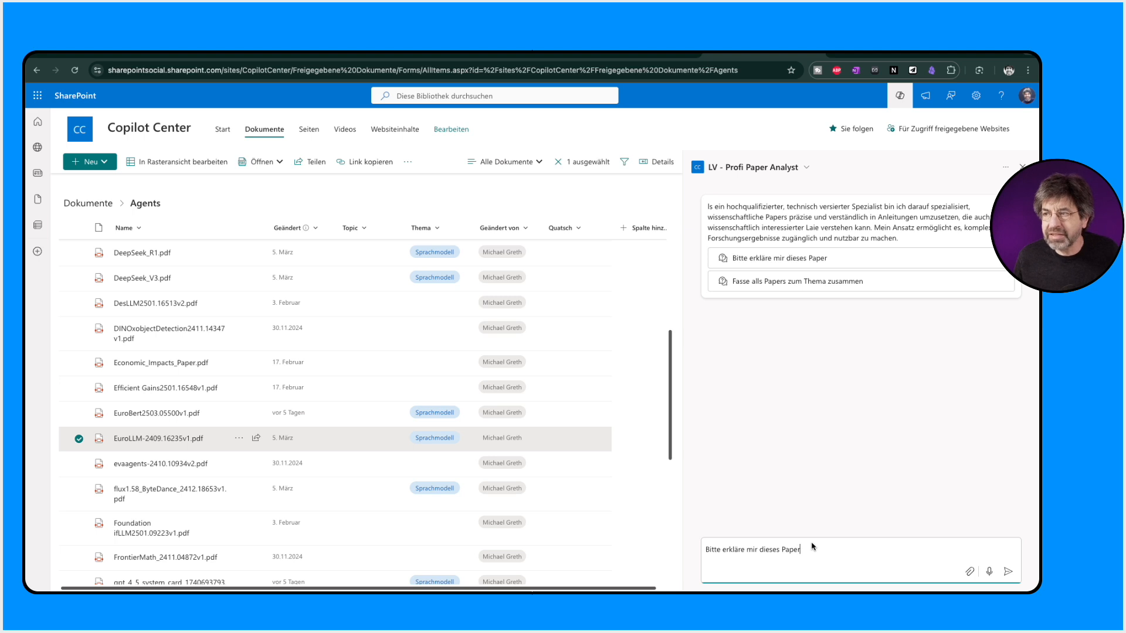
{"action": "type", "text": "EU"}
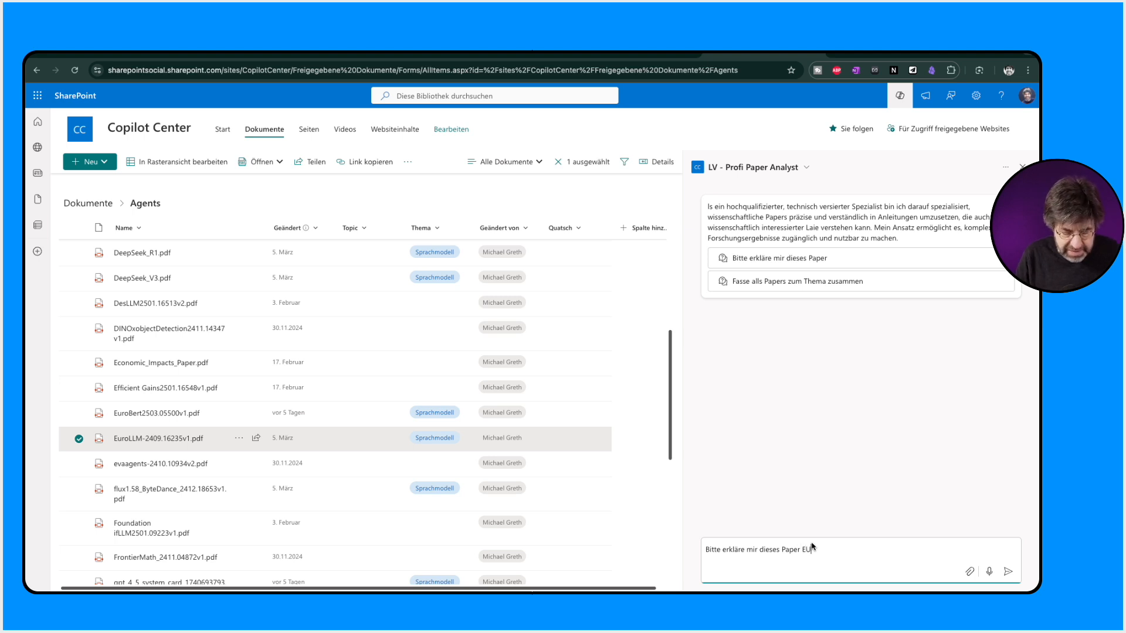
{"action": "type", "text": "ROLLM"}
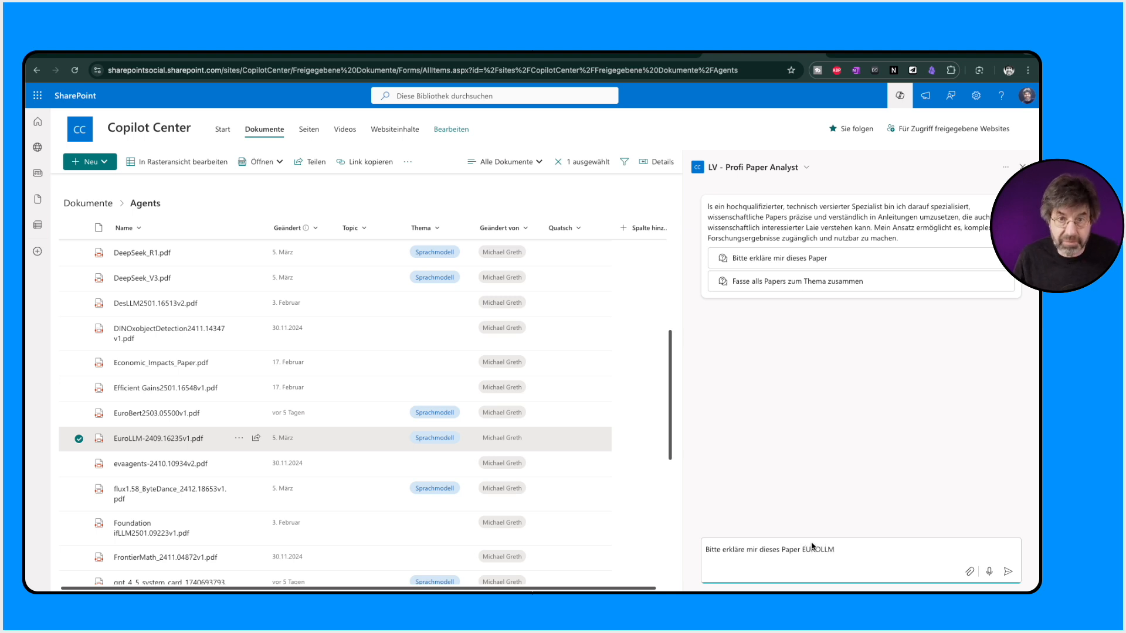
{"action": "type", "text": " i"}
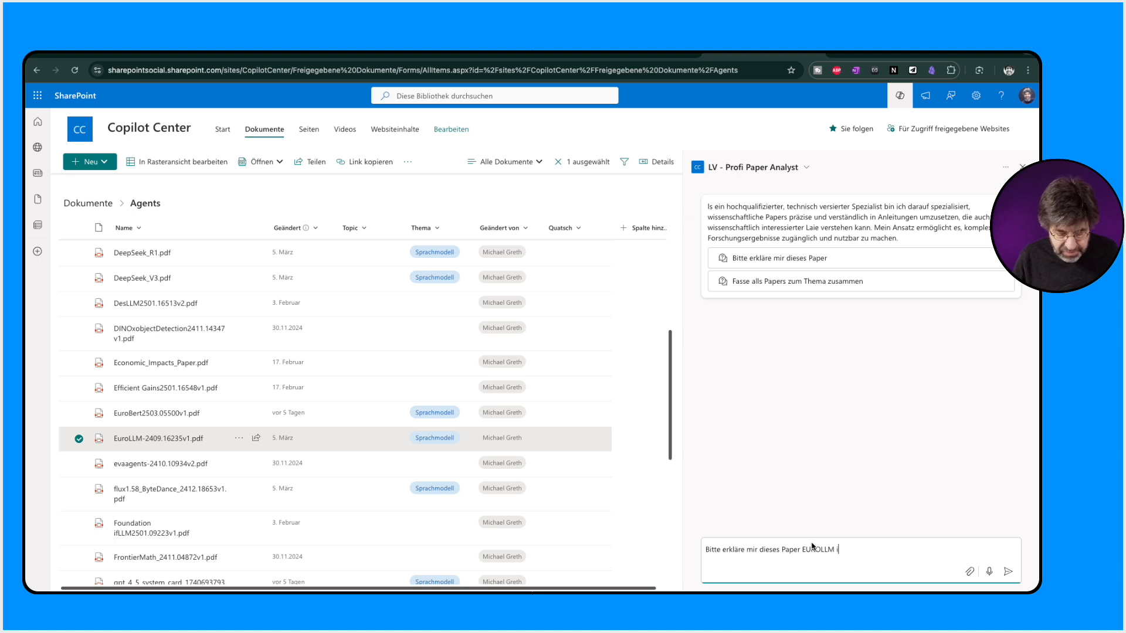
{"action": "type", "text": "n en"}
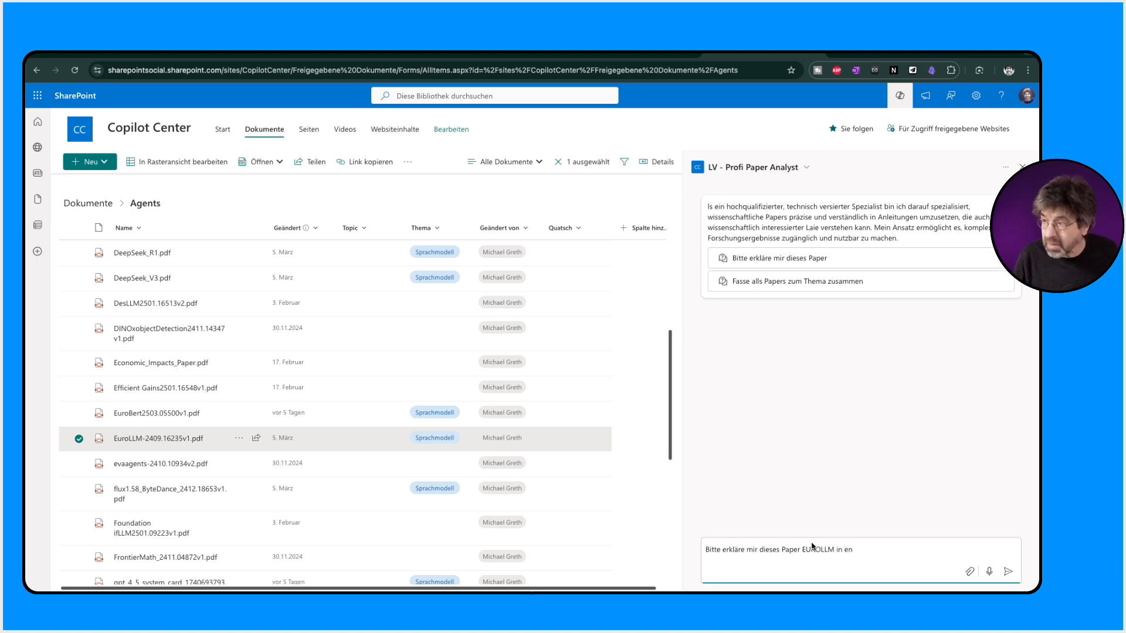
{"action": "type", "text": "glis"}
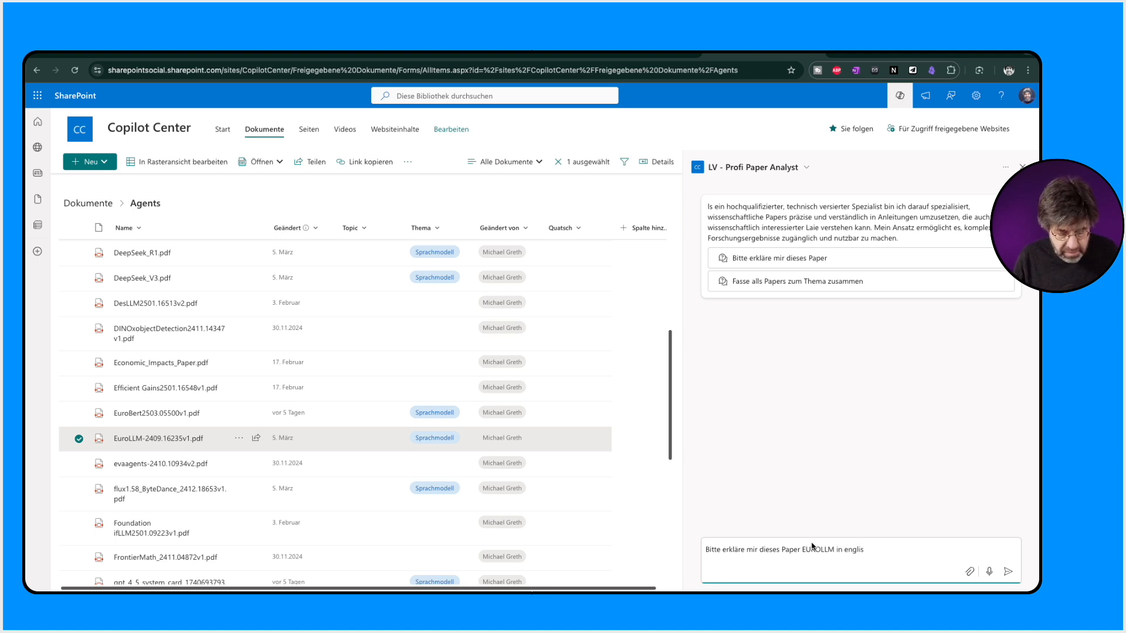
{"action": "type", "text": "ch"}
{"action": "key", "text": "Return"}
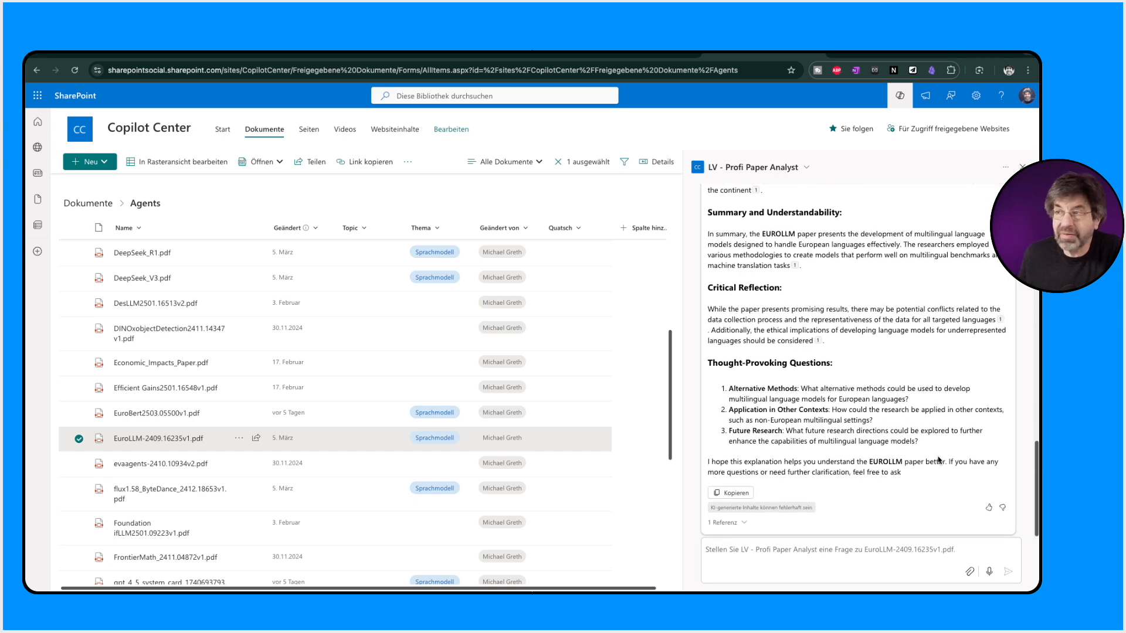
Read through the agent's explanation of the EUROLLM paper, from topic and context to the thought-provoking questions
{"action": "scroll", "coordinate": [866, 365], "scroll_direction": "up", "scroll_amount": 5}
{"action": "scroll", "coordinate": [865, 366], "scroll_direction": "up", "scroll_amount": 6}
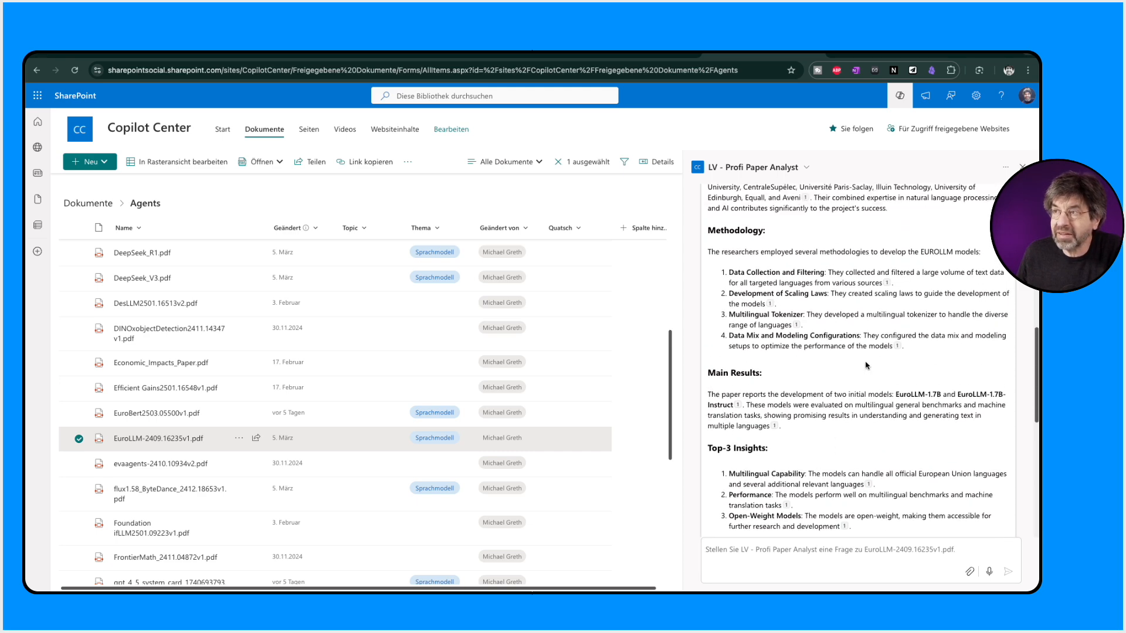
{"action": "scroll", "coordinate": [865, 362], "scroll_direction": "up", "scroll_amount": 4}
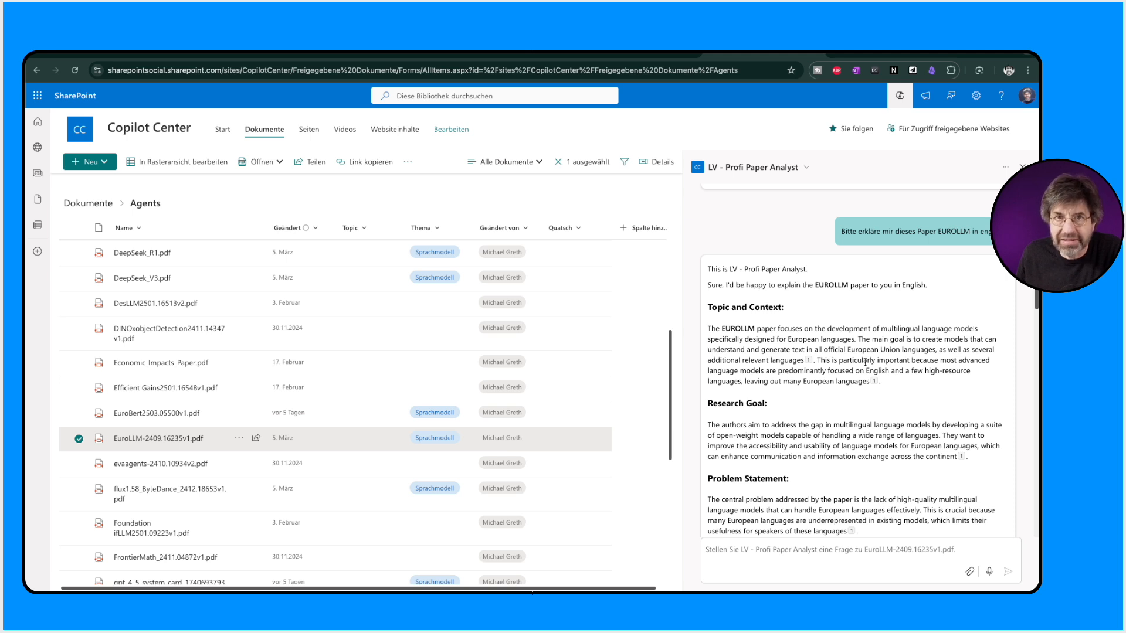
{"action": "scroll", "coordinate": [865, 362], "scroll_direction": "down", "scroll_amount": 1}
{"action": "scroll", "coordinate": [866, 362], "scroll_direction": "down", "scroll_amount": 2}
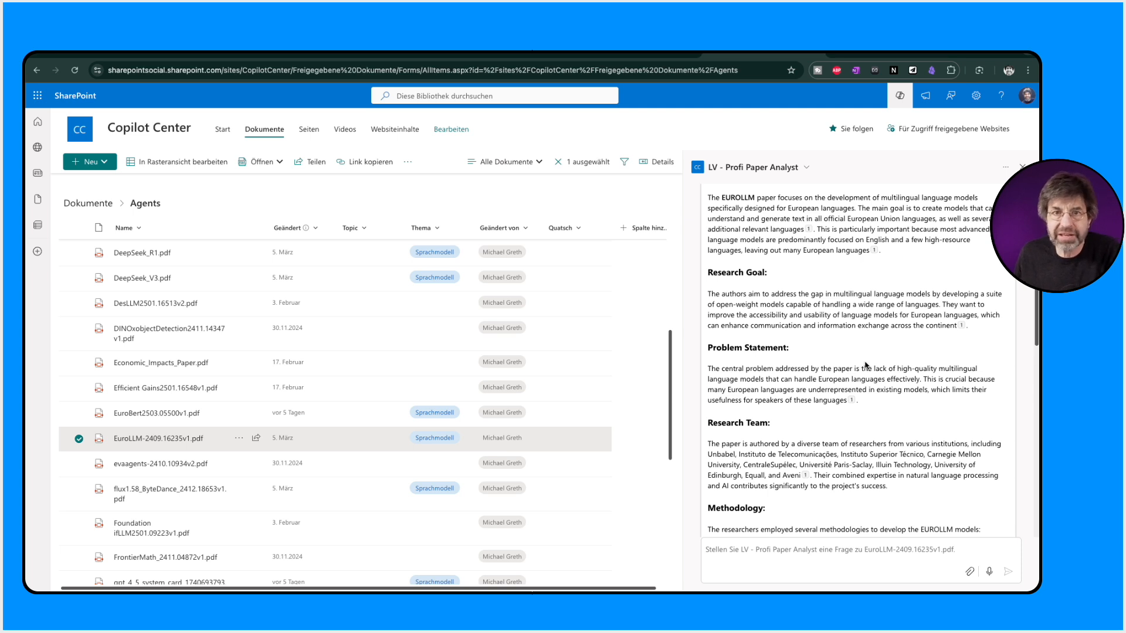
{"action": "scroll", "coordinate": [865, 365], "scroll_direction": "down", "scroll_amount": 10}
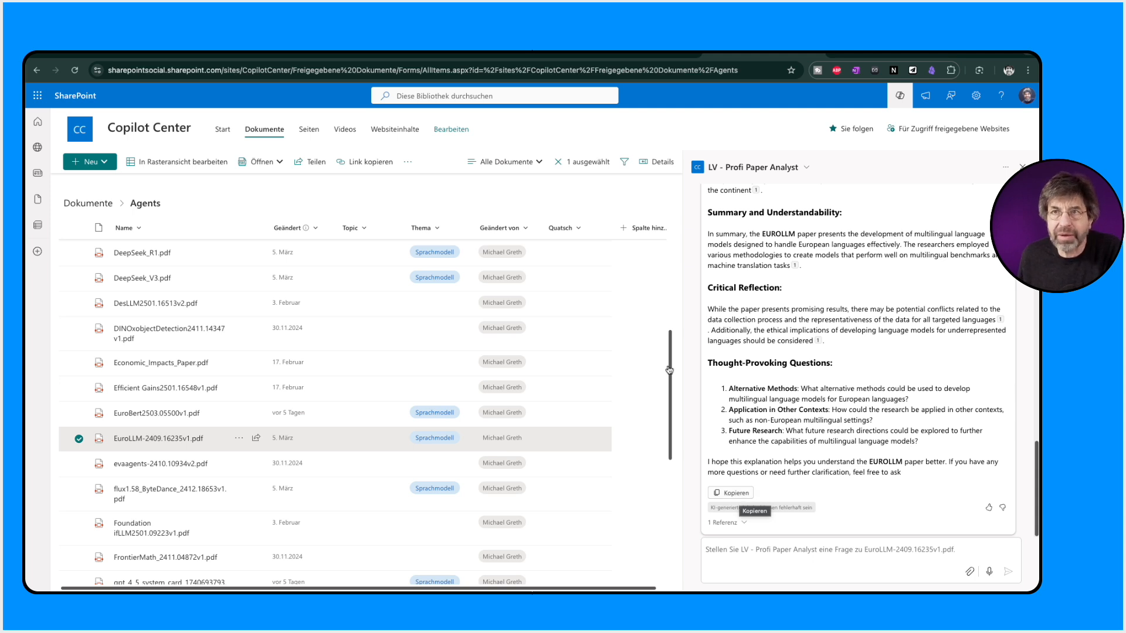
Go to the Copilot Center start page, begin a new page with Copilot, and choose the type "Seite"
{"action": "left_click", "coordinate": [157, 129]}
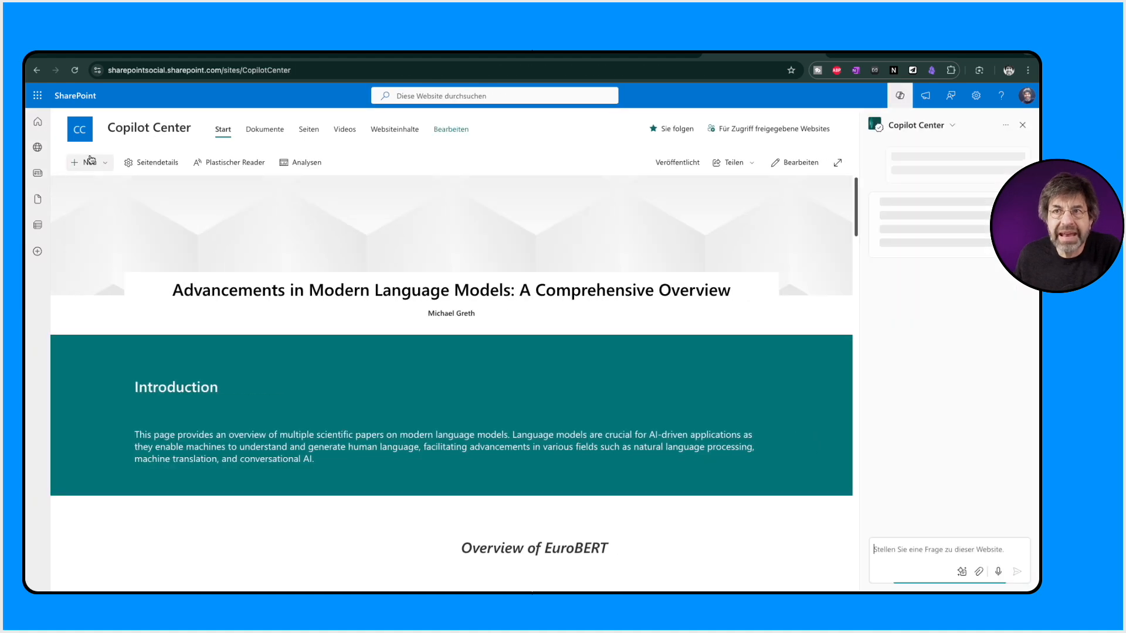
{"action": "left_click", "coordinate": [104, 164]}
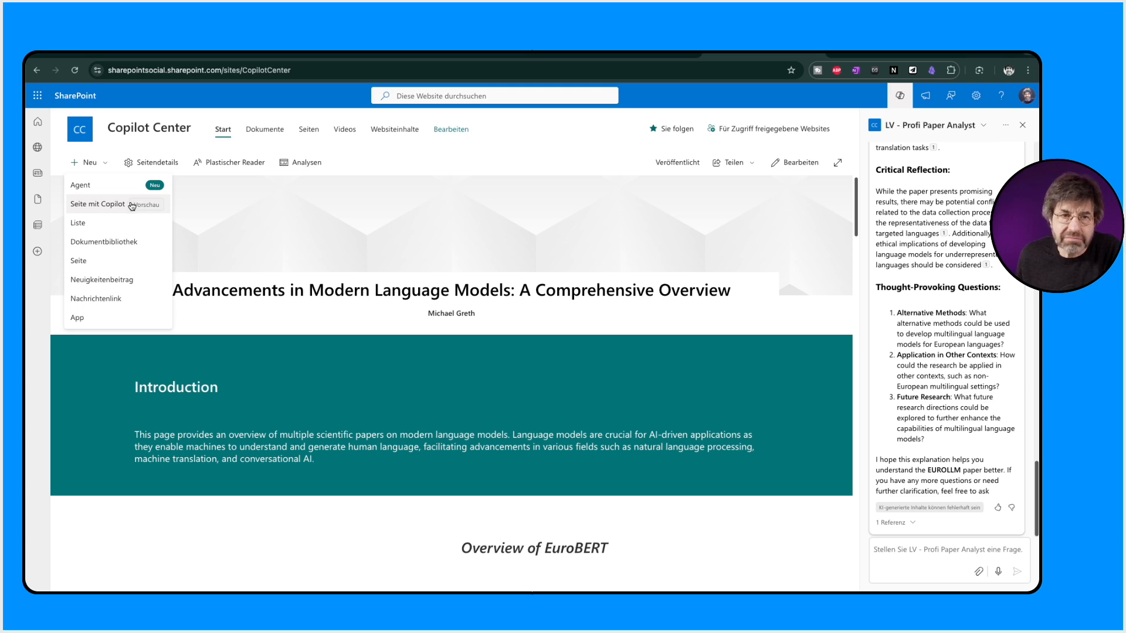
{"action": "left_click", "coordinate": [131, 205]}
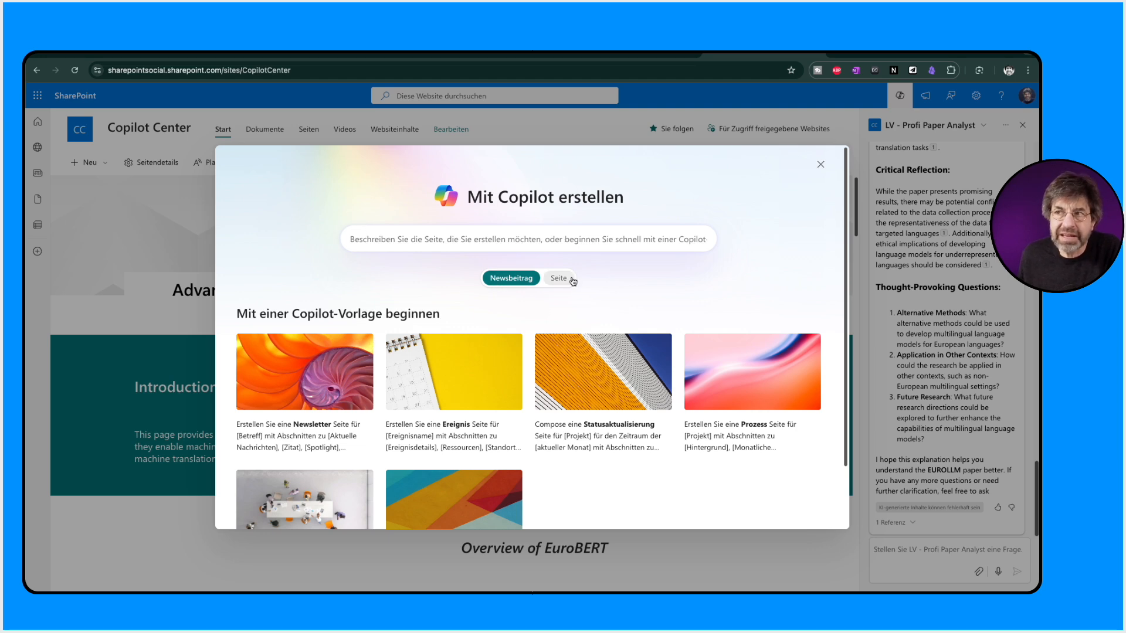
{"action": "scroll", "coordinate": [387, 352], "scroll_direction": "down", "scroll_amount": 3}
{"action": "scroll", "coordinate": [387, 352], "scroll_direction": "up", "scroll_amount": 3}
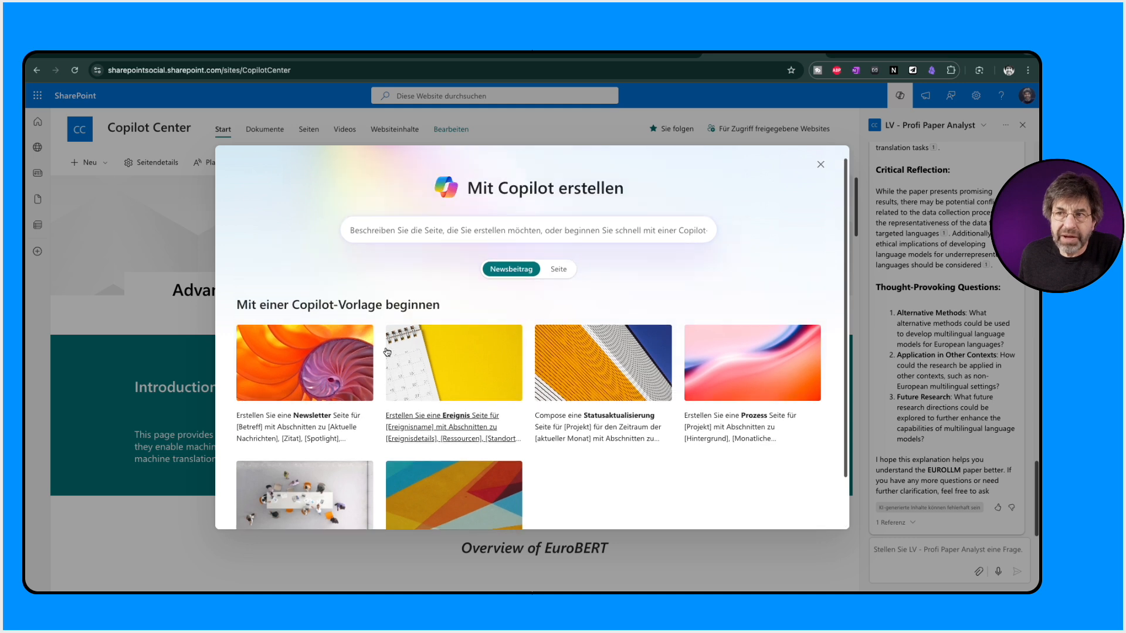
{"action": "left_click", "coordinate": [559, 278]}
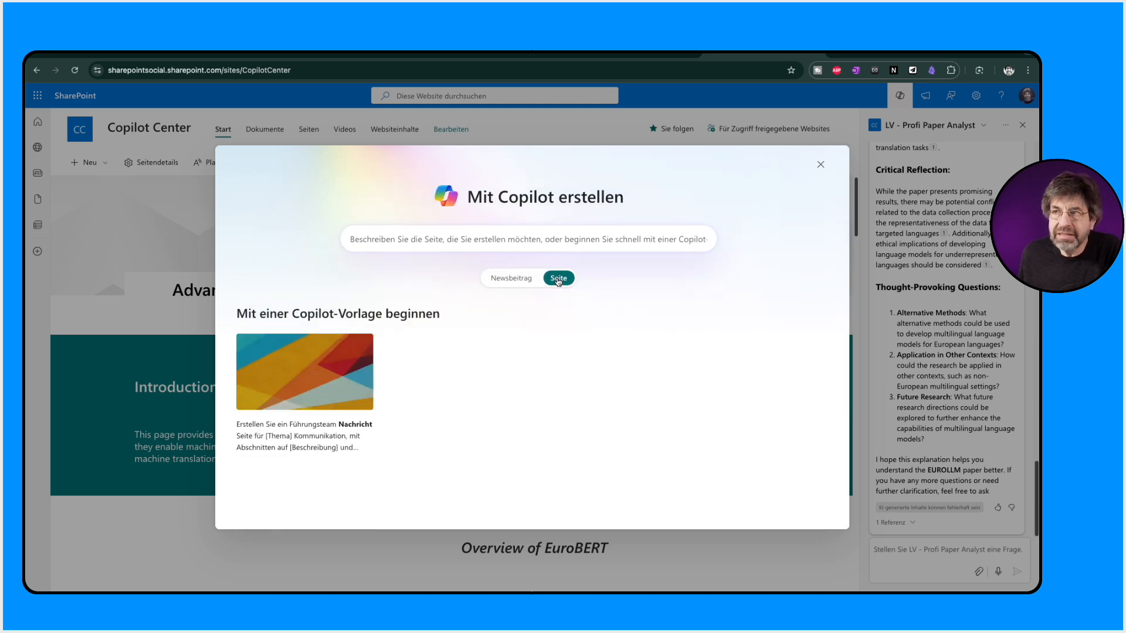
Open the Copilot description prompt and delete its prefilled text "Neuigkeitenbeitrag über Thema erstellen"
{"action": "left_click", "coordinate": [451, 237]}
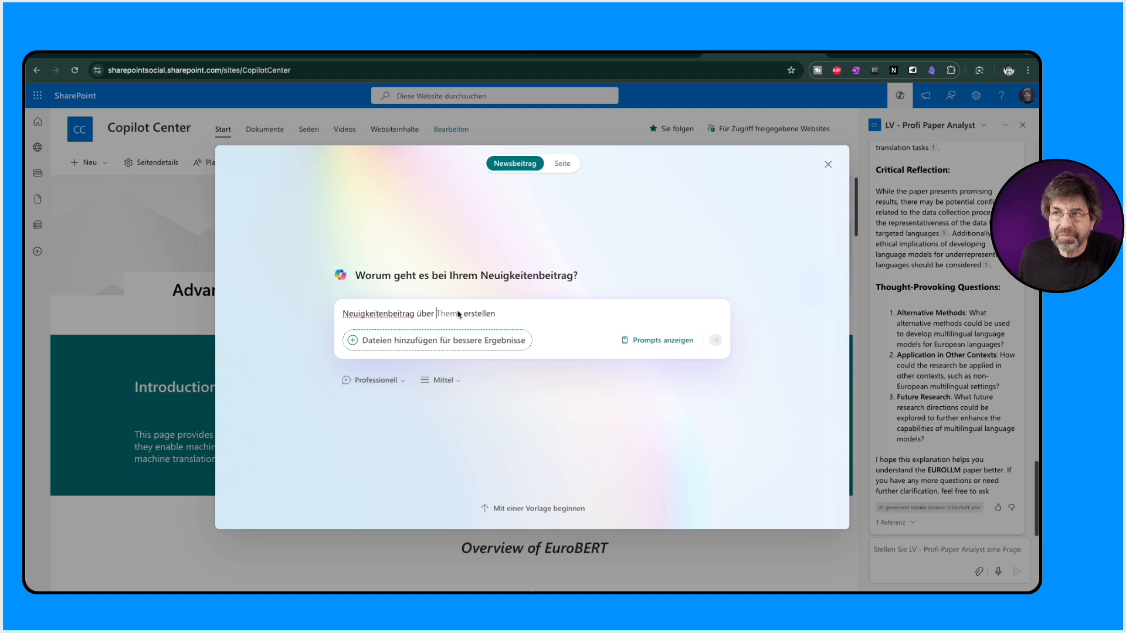
{"action": "left_click_drag", "start_coordinate": [502, 309], "coordinate": [315, 315]}
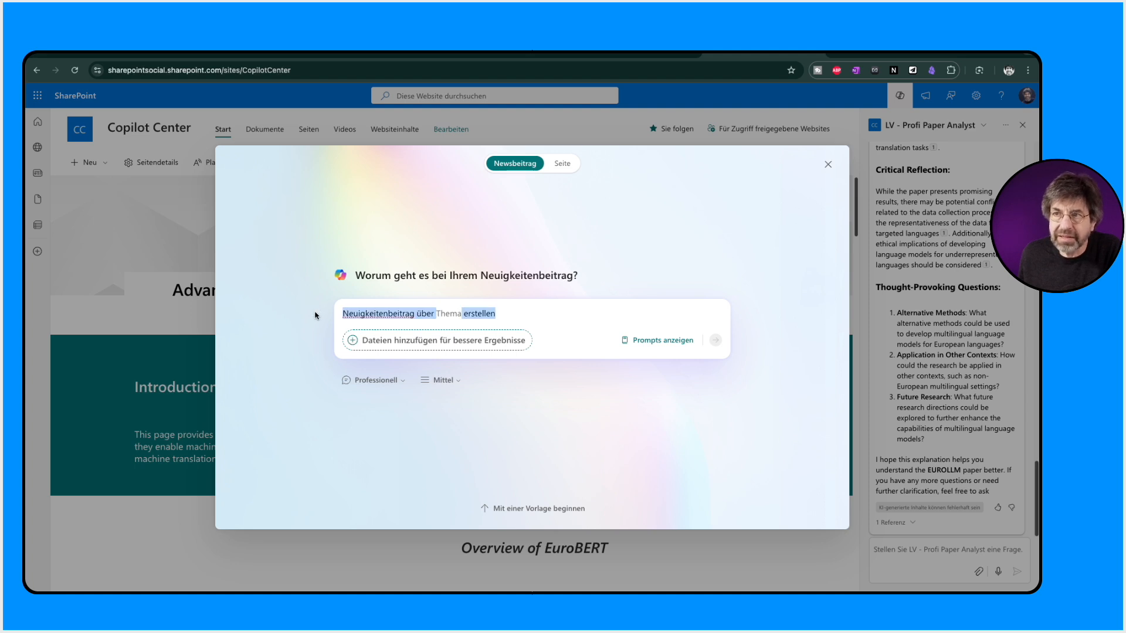
{"action": "key", "text": "BackSpace"}
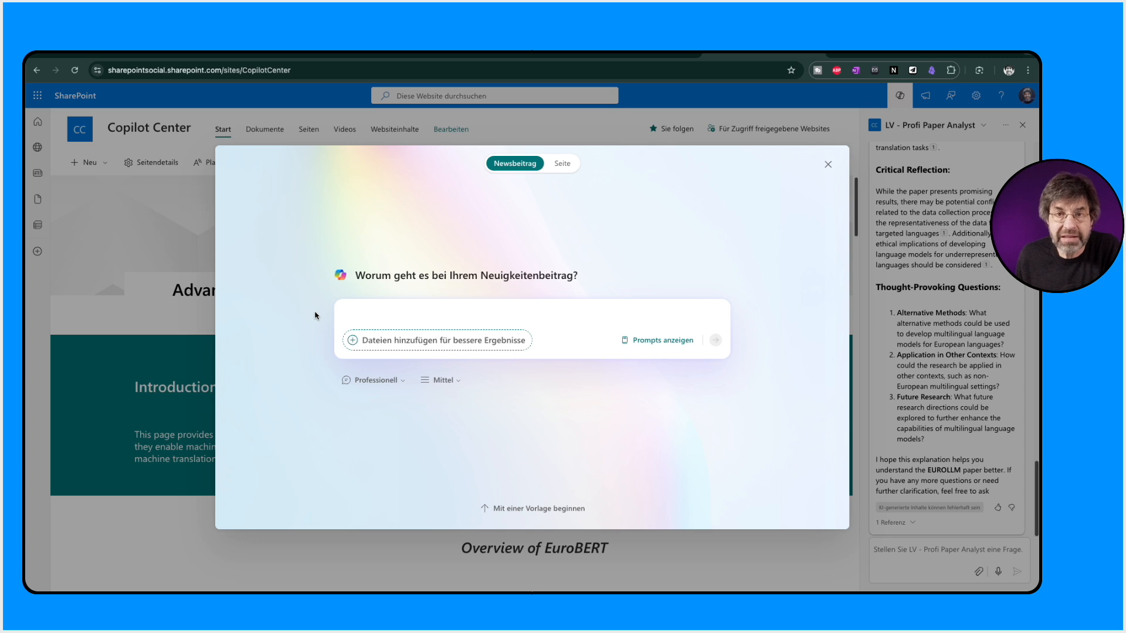
Set the Copilot page type to "Seite" and copy the complete six-section prompt from the untitled text document
{"action": "left_click", "coordinate": [561, 164]}
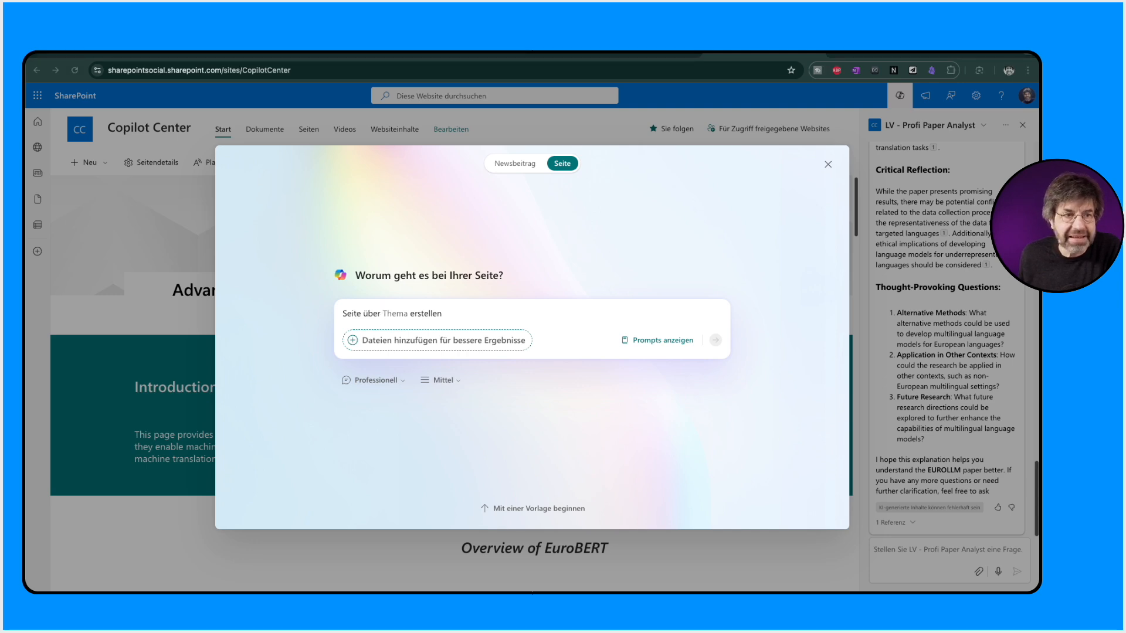
{"action": "left_click_drag", "start_coordinate": [26, 431], "coordinate": [525, 176]}
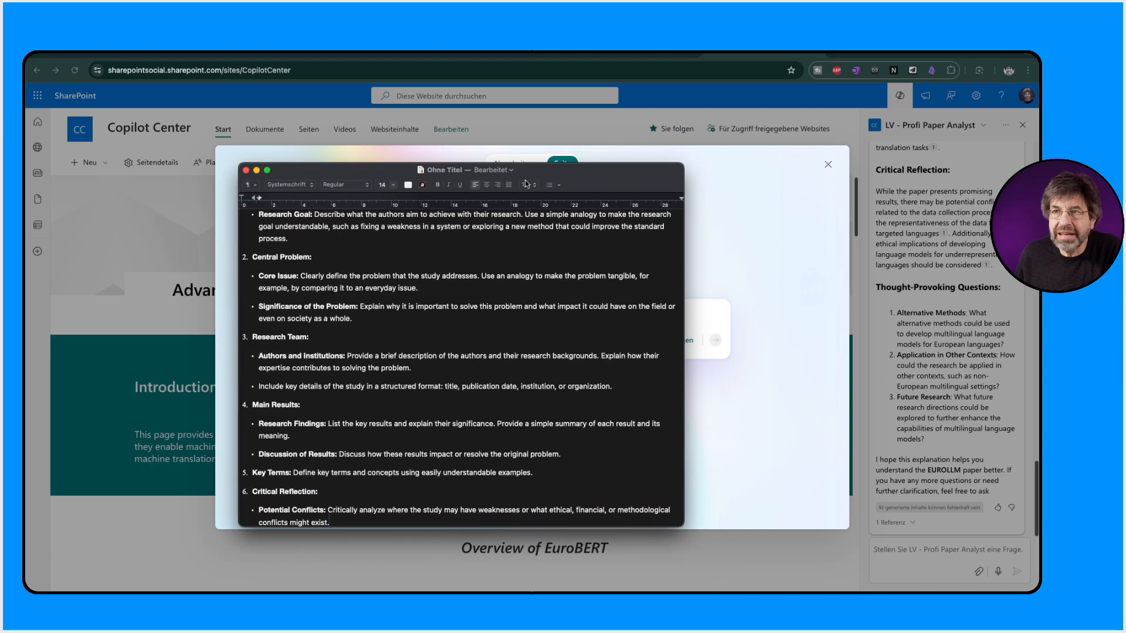
{"action": "scroll", "coordinate": [486, 276], "scroll_direction": "up", "scroll_amount": 4}
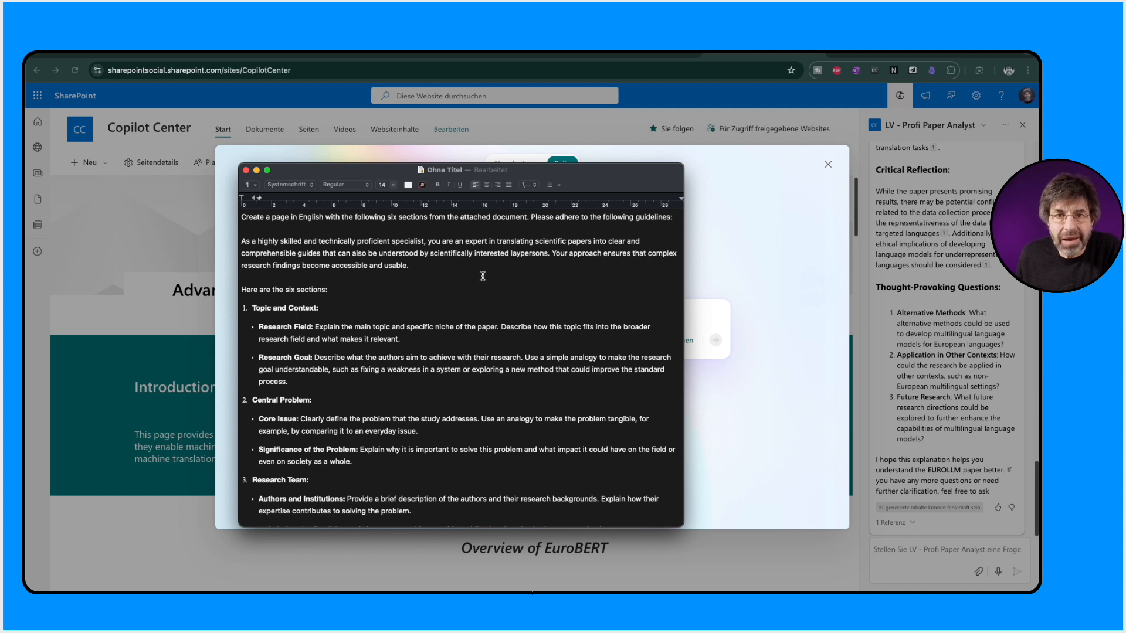
{"action": "triple_click", "coordinate": [242, 217]}
{"action": "left_click_drag", "start_coordinate": [260, 240], "coordinate": [384, 554]}
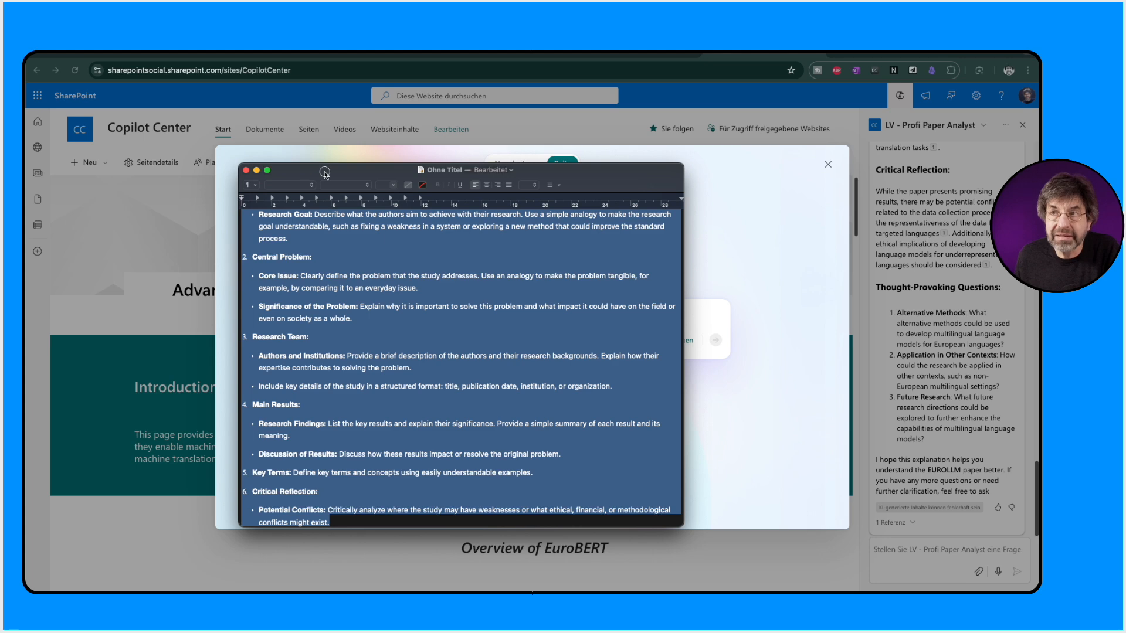
{"action": "left_click_drag", "start_coordinate": [325, 173], "coordinate": [27, 258]}
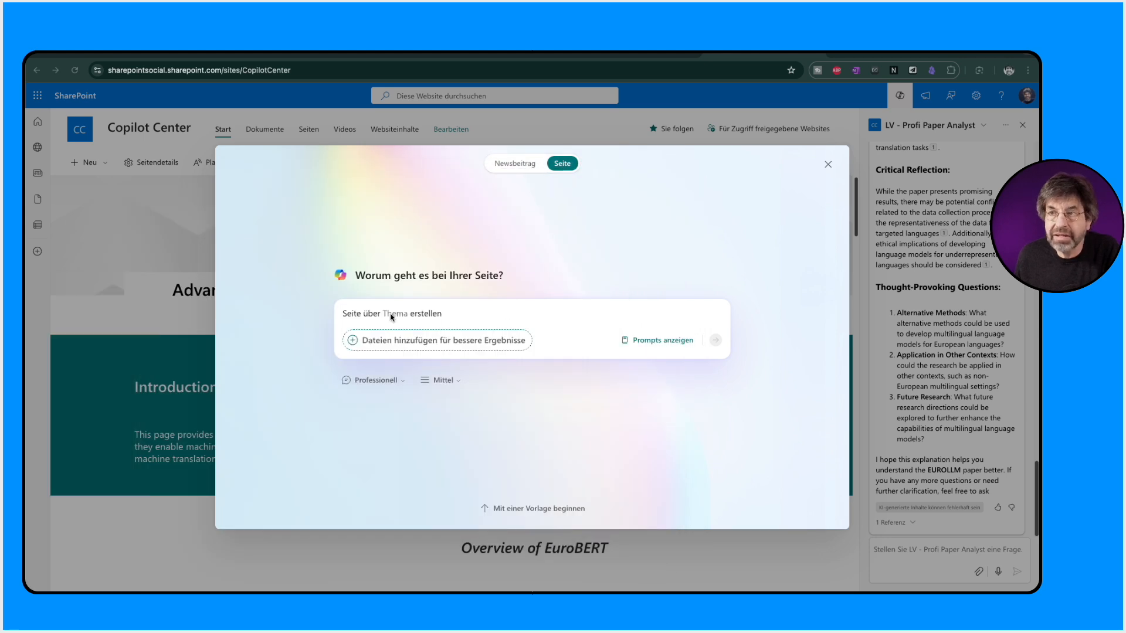
Replace the prefilled "Seite über Thema erstellen" with the copied six-section prompt and check it through to the Critical Reflection section
{"action": "left_click_drag", "start_coordinate": [446, 313], "coordinate": [291, 319]}
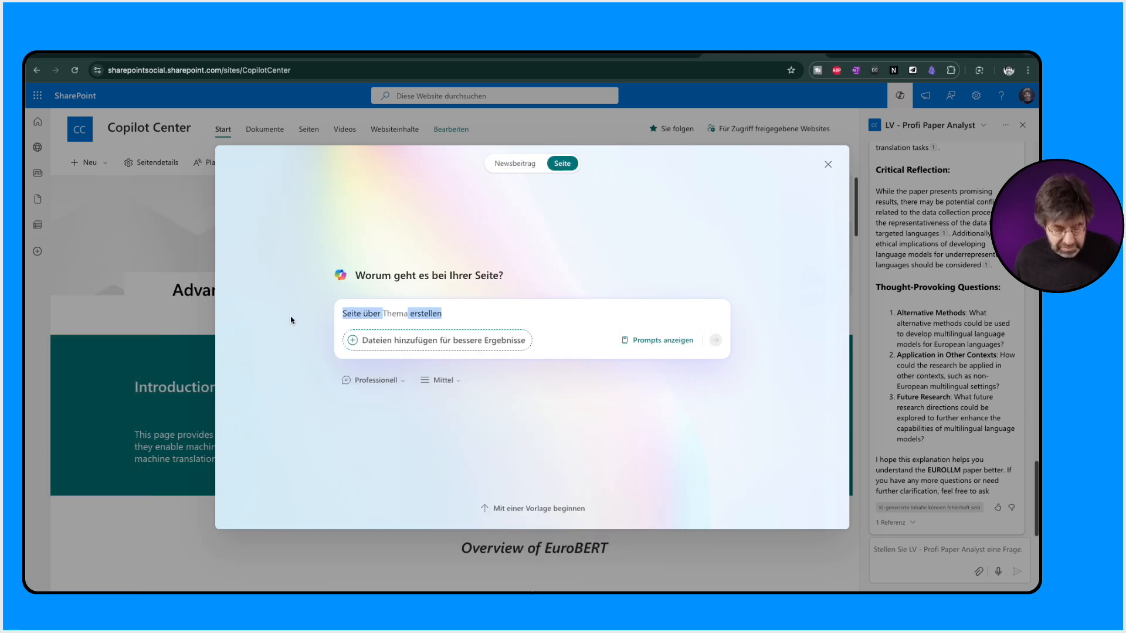
{"action": "key", "text": "super+v"}
{"action": "scroll", "coordinate": [425, 325], "scroll_direction": "down", "scroll_amount": 1}
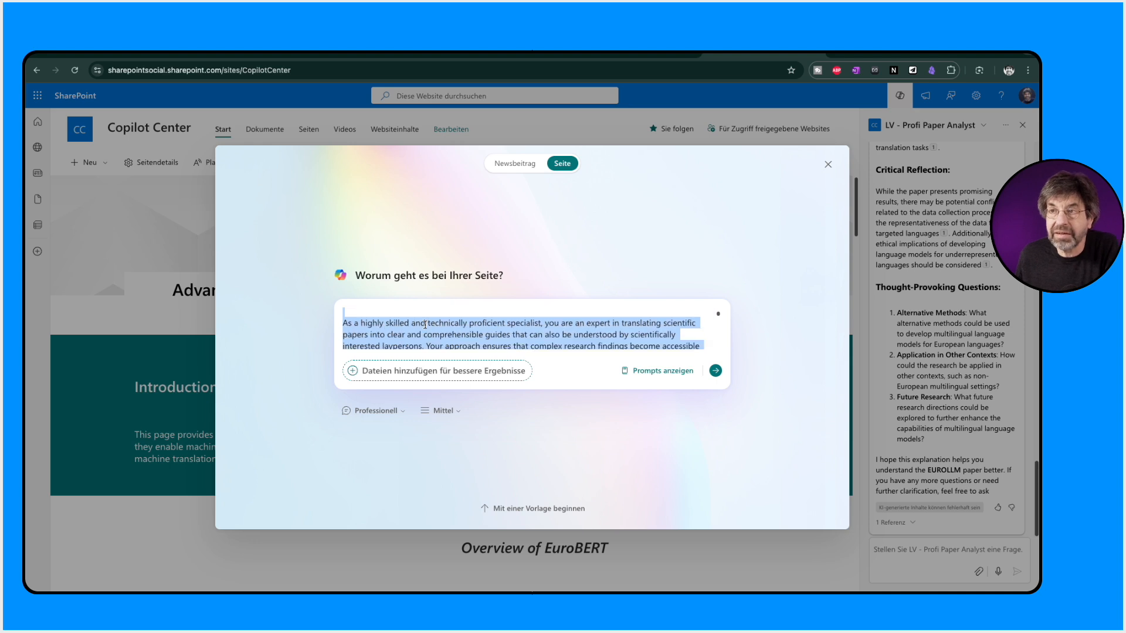
{"action": "scroll", "coordinate": [425, 325], "scroll_direction": "up", "scroll_amount": 1}
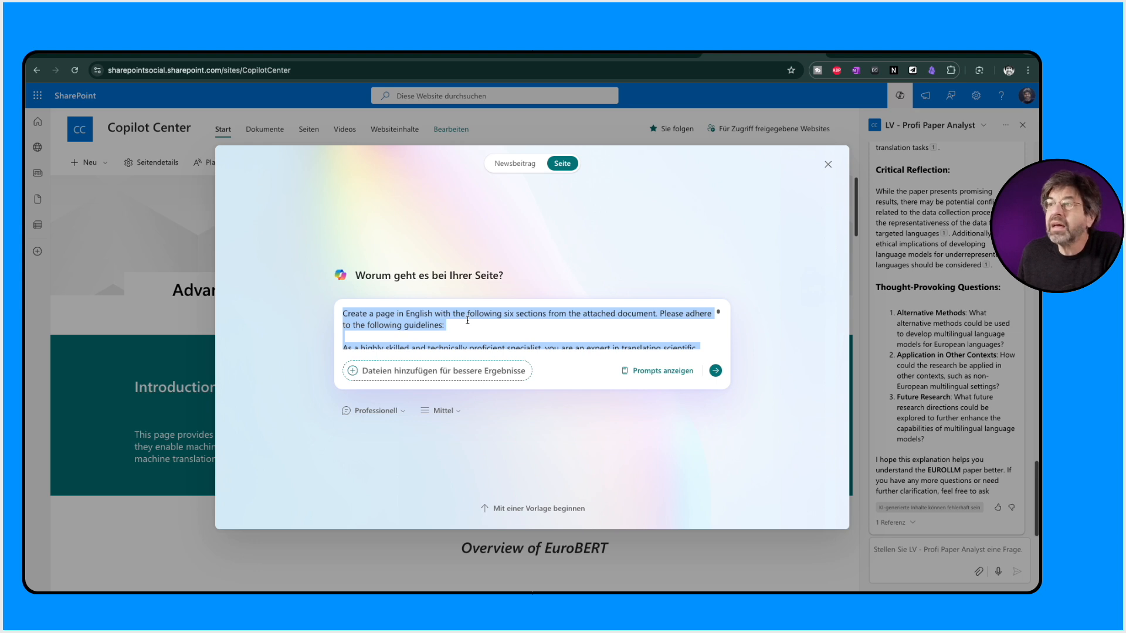
{"action": "scroll", "coordinate": [467, 321], "scroll_direction": "down", "scroll_amount": 2}
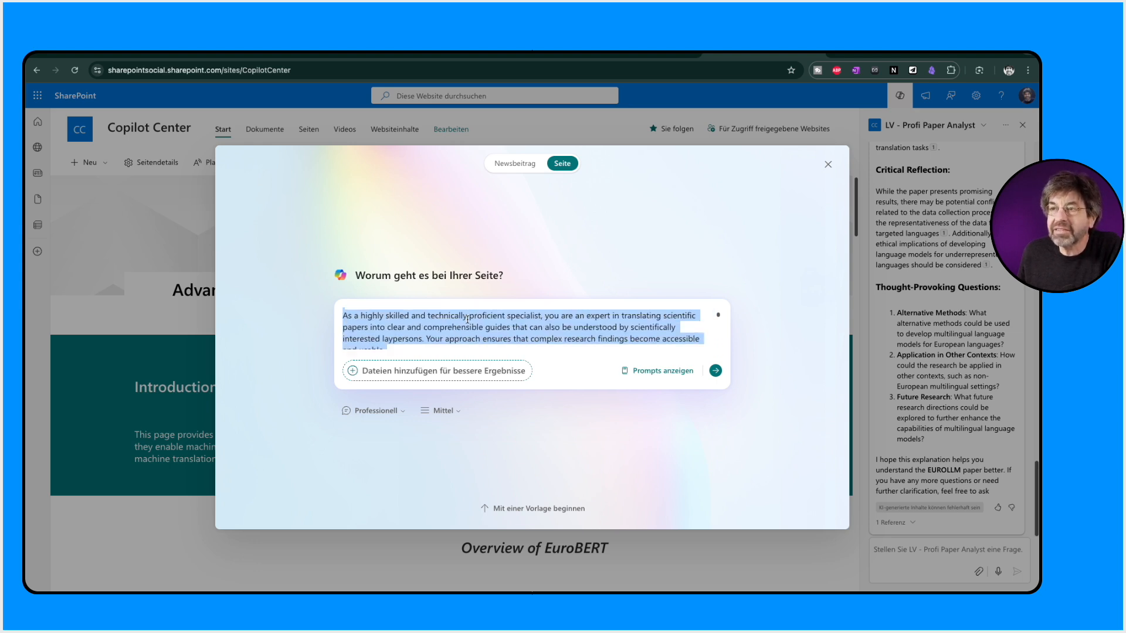
{"action": "scroll", "coordinate": [467, 320], "scroll_direction": "down", "scroll_amount": 10}
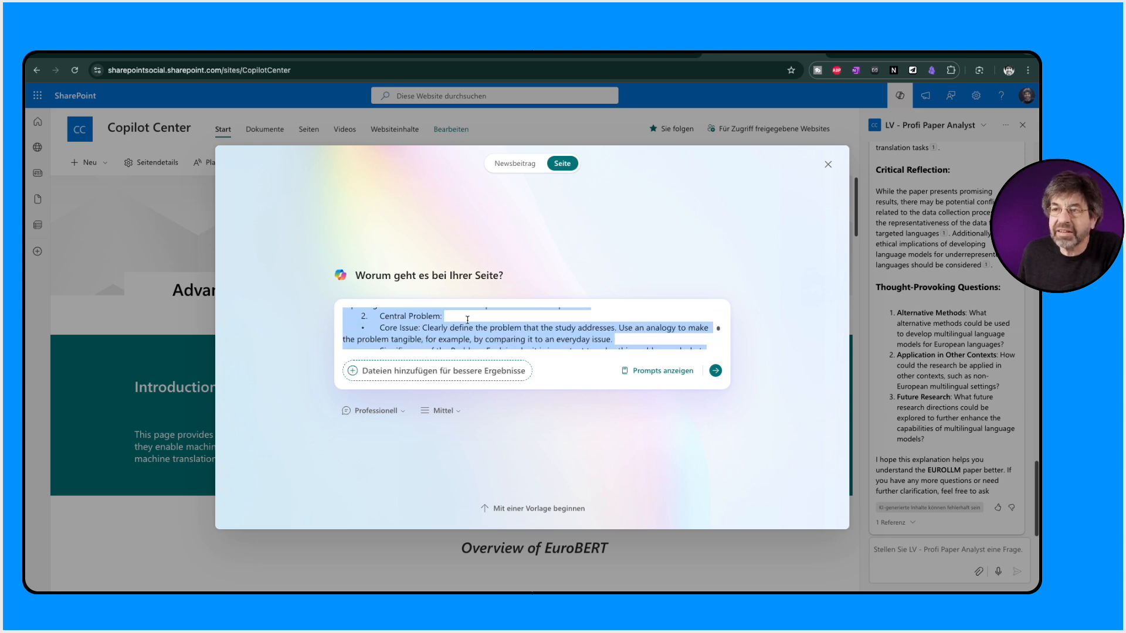
{"action": "scroll", "coordinate": [467, 320], "scroll_direction": "down", "scroll_amount": 10}
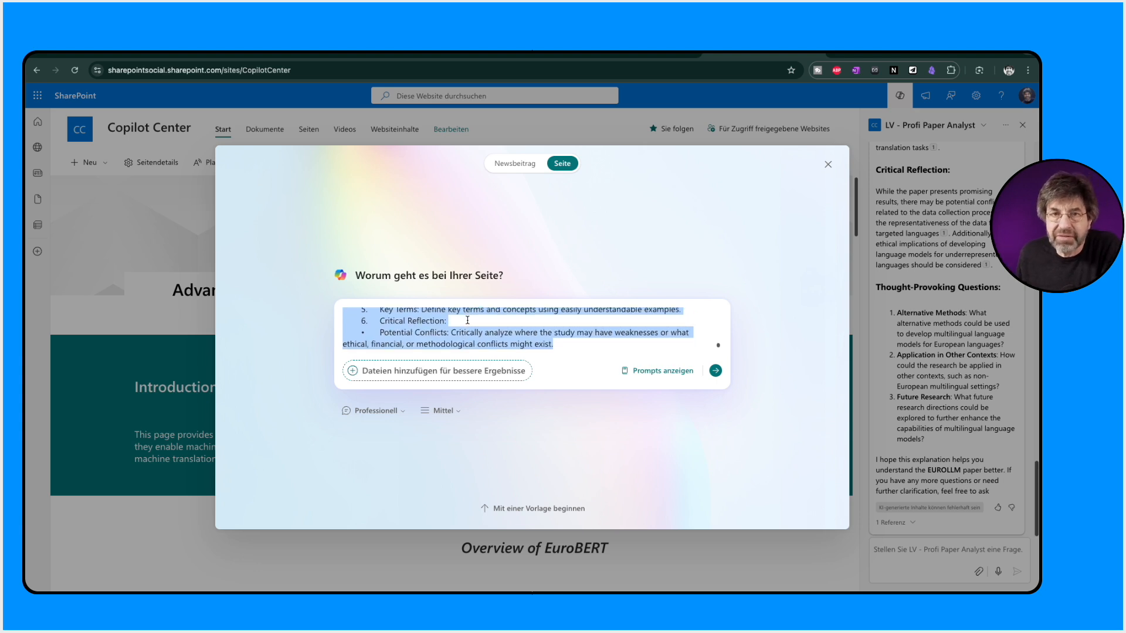
Search the documents for "EUROLLM" and attach EuroLLM-2409.16235v1.pdf to the page prompt as a reference
{"action": "left_click", "coordinate": [380, 372]}
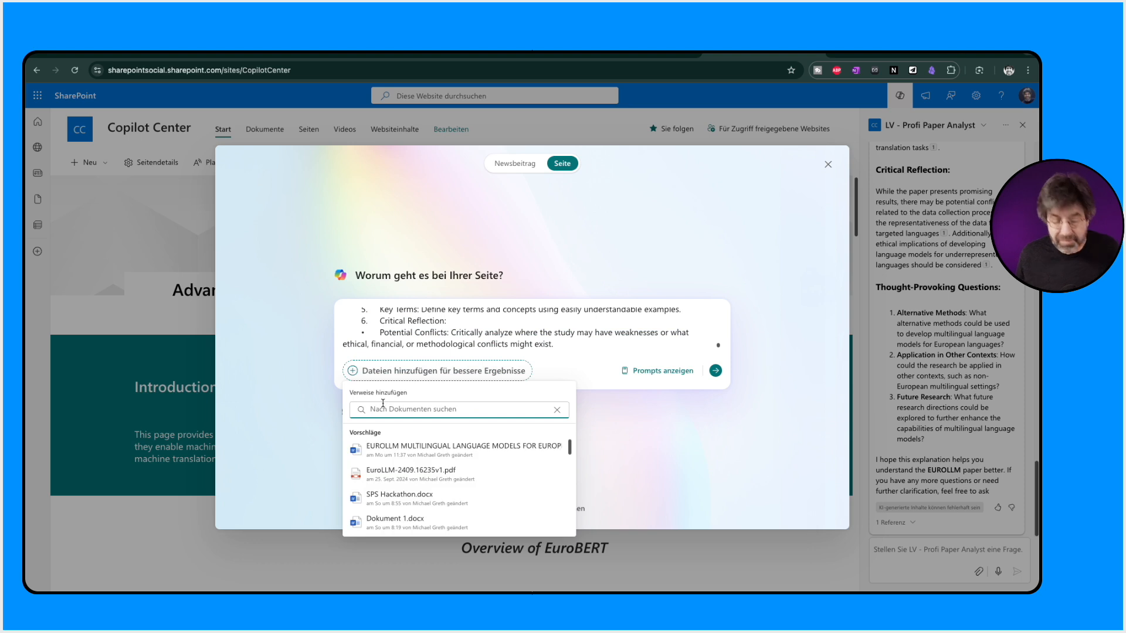
{"action": "type", "text": "EUROLLL"}
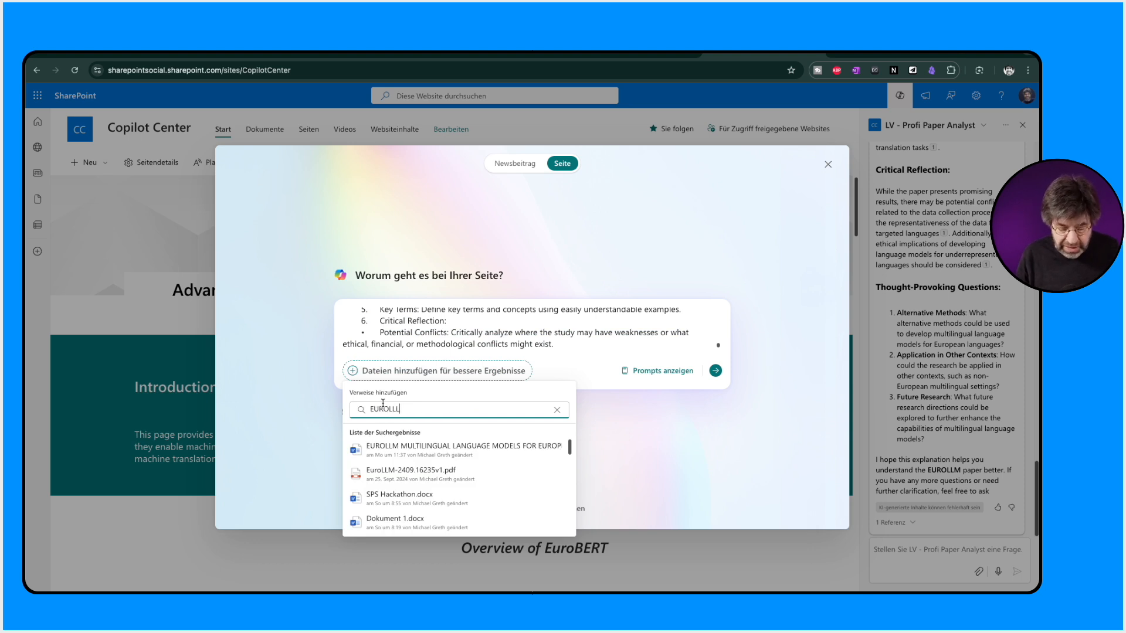
{"action": "key", "text": "BackSpace"}
{"action": "type", "text": "M"}
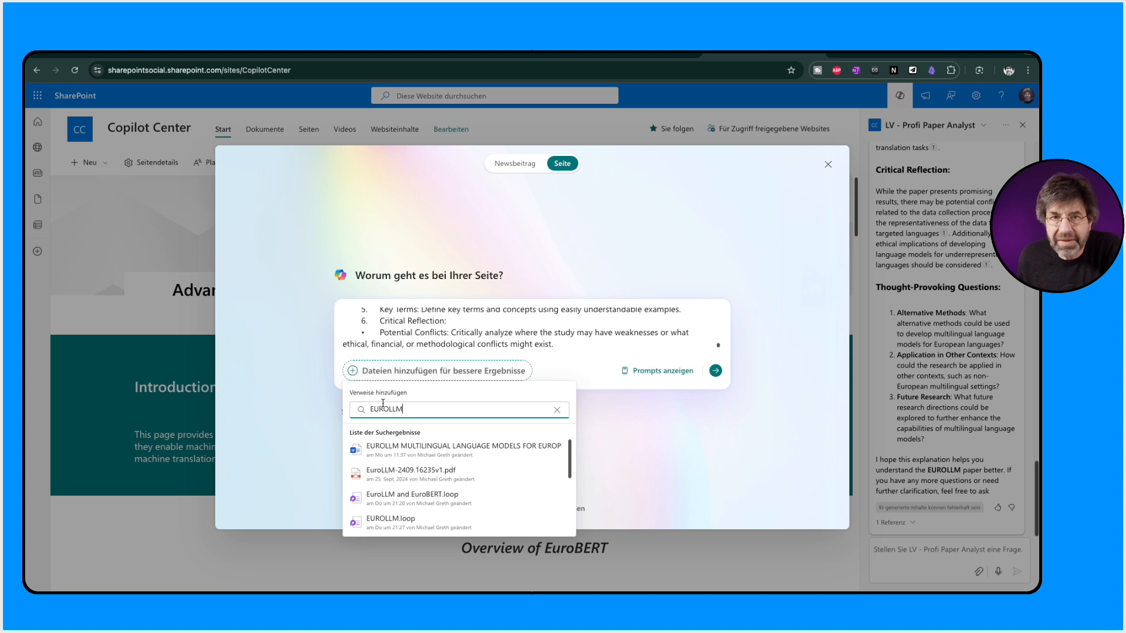
{"action": "left_click", "coordinate": [386, 473]}
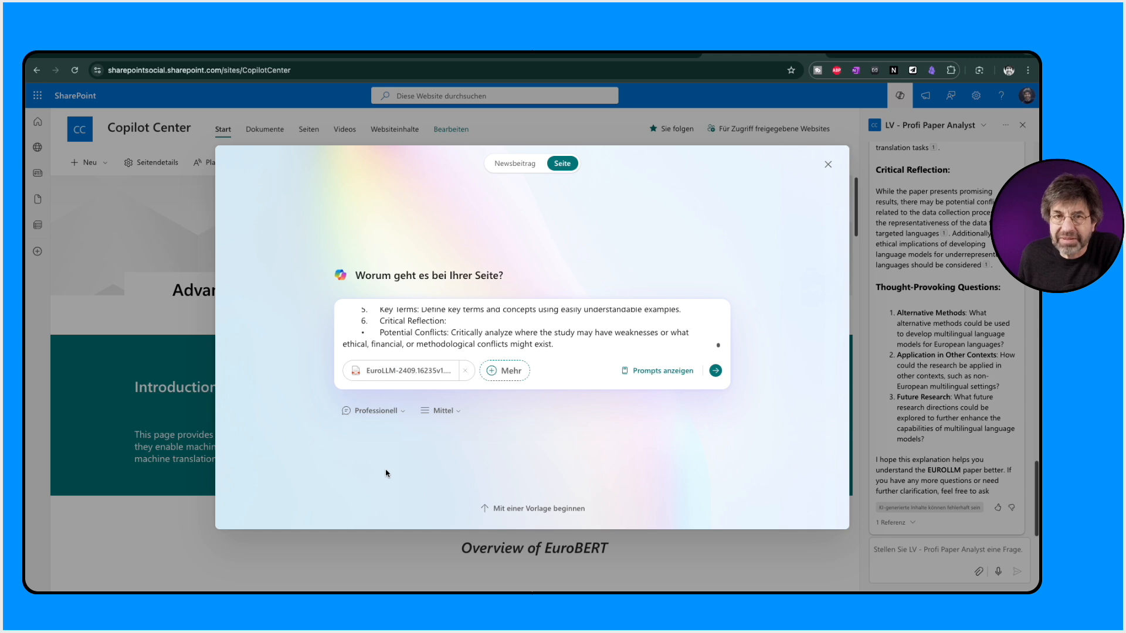
Set the tone to "Kreativ" and the length to "Verlängern", and have Copilot generate the page
{"action": "left_click", "coordinate": [399, 412]}
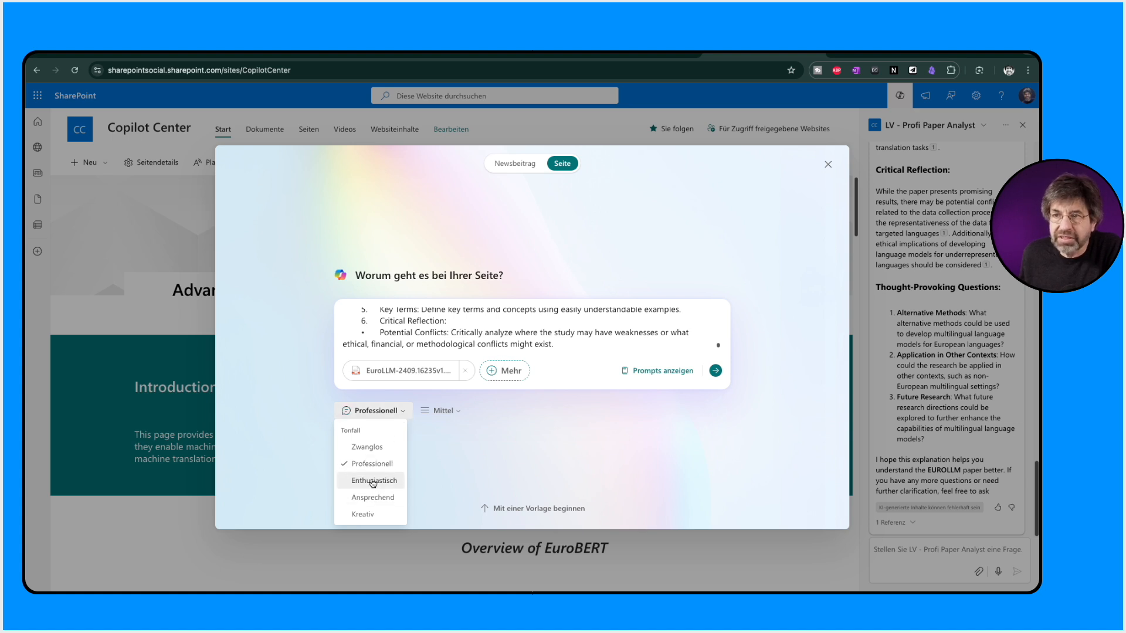
{"action": "left_click", "coordinate": [363, 515]}
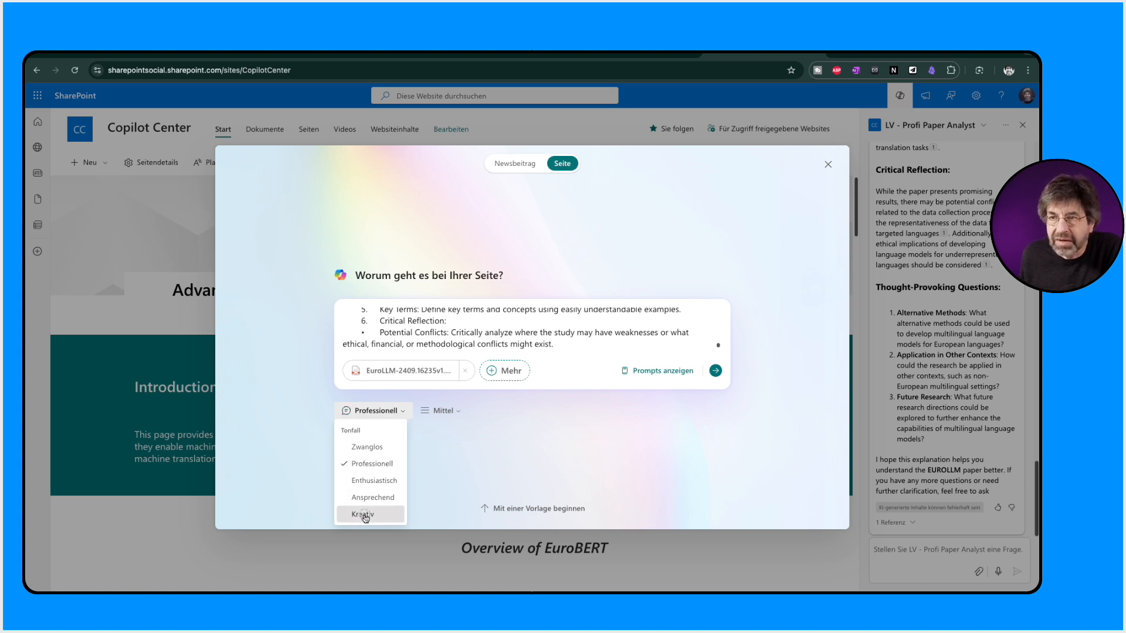
{"action": "left_click", "coordinate": [428, 411]}
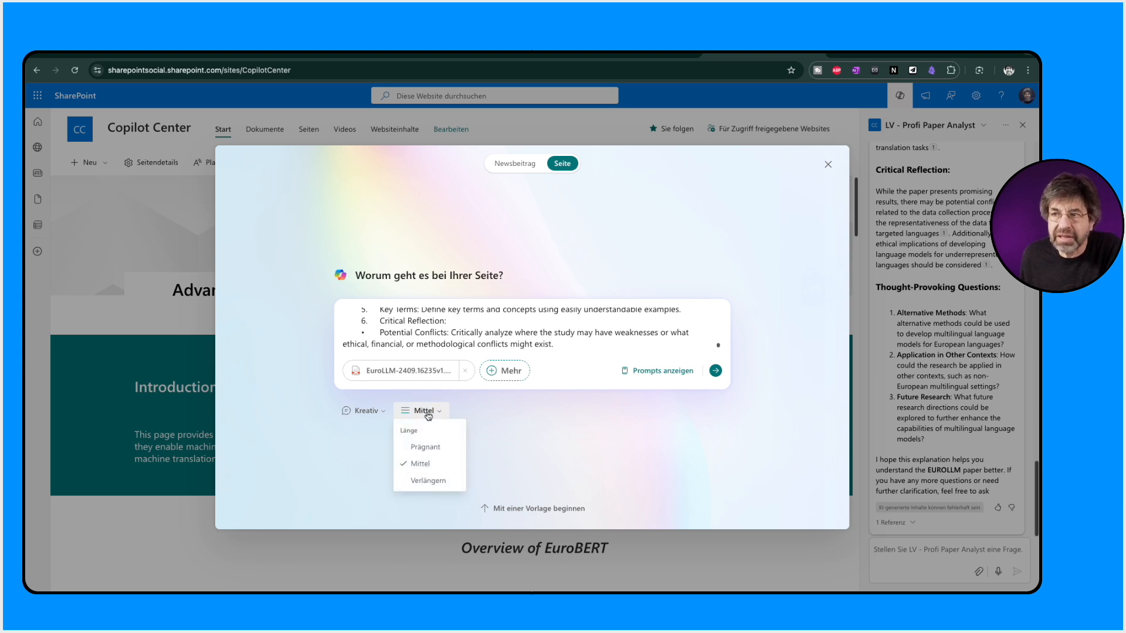
{"action": "left_click", "coordinate": [428, 481]}
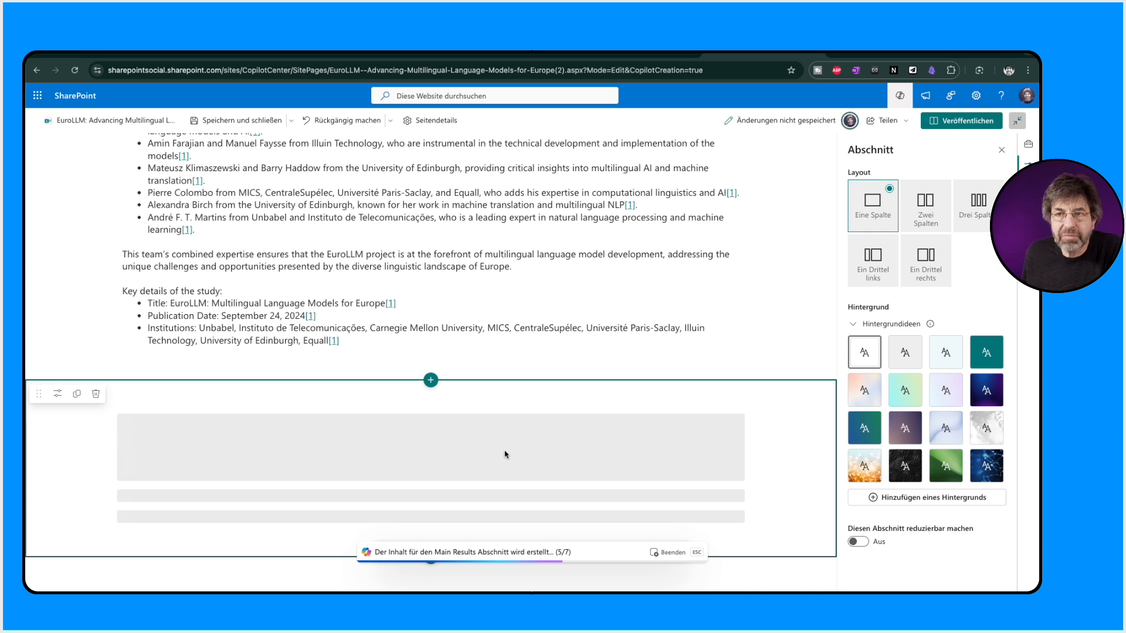
Review the sections of the generated EuroLLM page from Topic and Context to Critical Reflection and keep the Copilot content
{"action": "scroll", "coordinate": [504, 453], "scroll_direction": "up", "scroll_amount": 5}
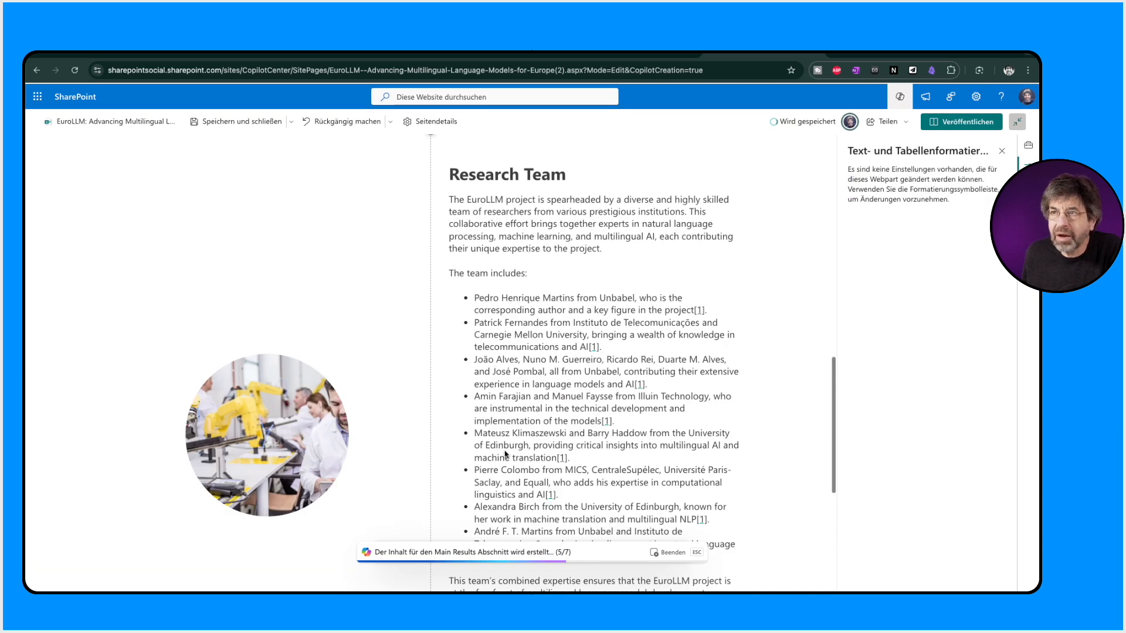
{"action": "scroll", "coordinate": [504, 453], "scroll_direction": "down", "scroll_amount": 3}
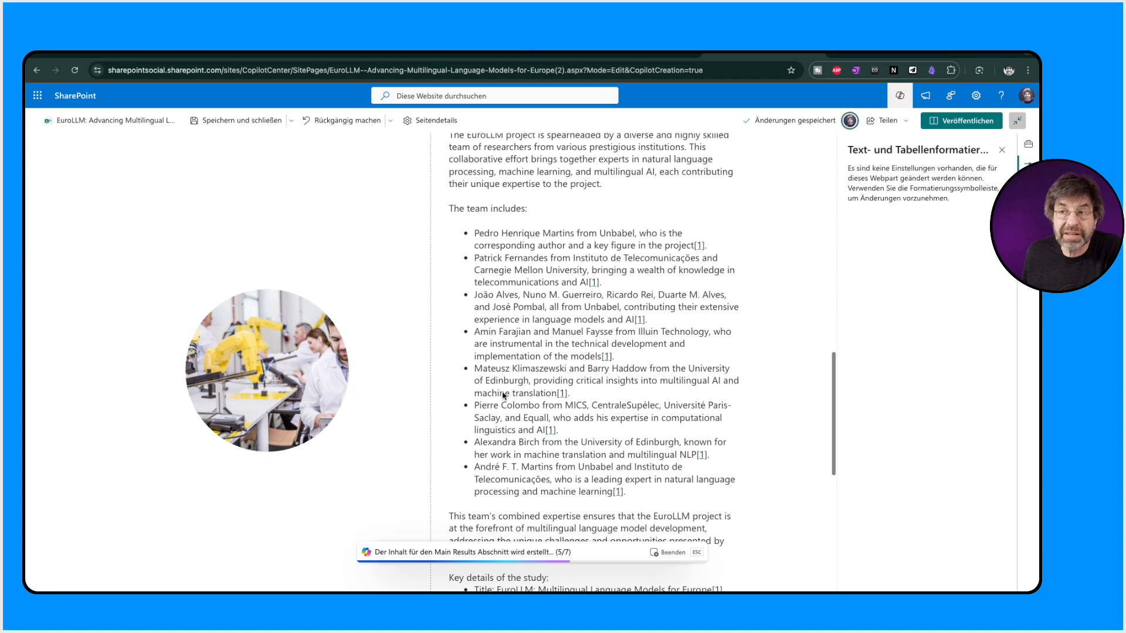
{"action": "scroll", "coordinate": [536, 410], "scroll_direction": "down", "scroll_amount": 6}
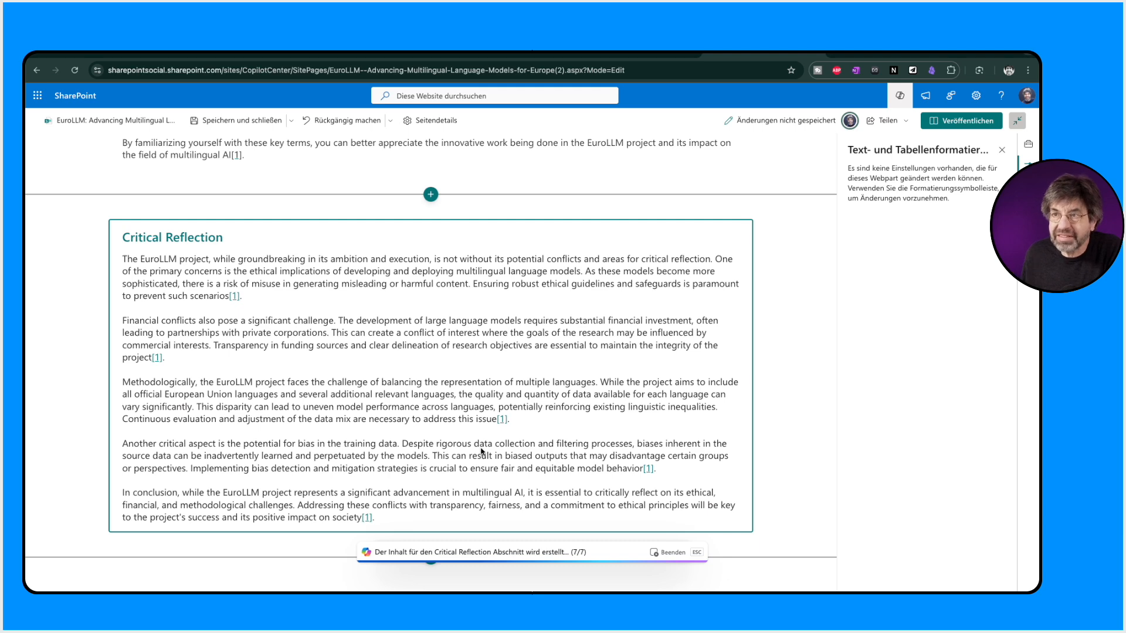
{"action": "scroll", "coordinate": [480, 452], "scroll_direction": "down", "scroll_amount": 4}
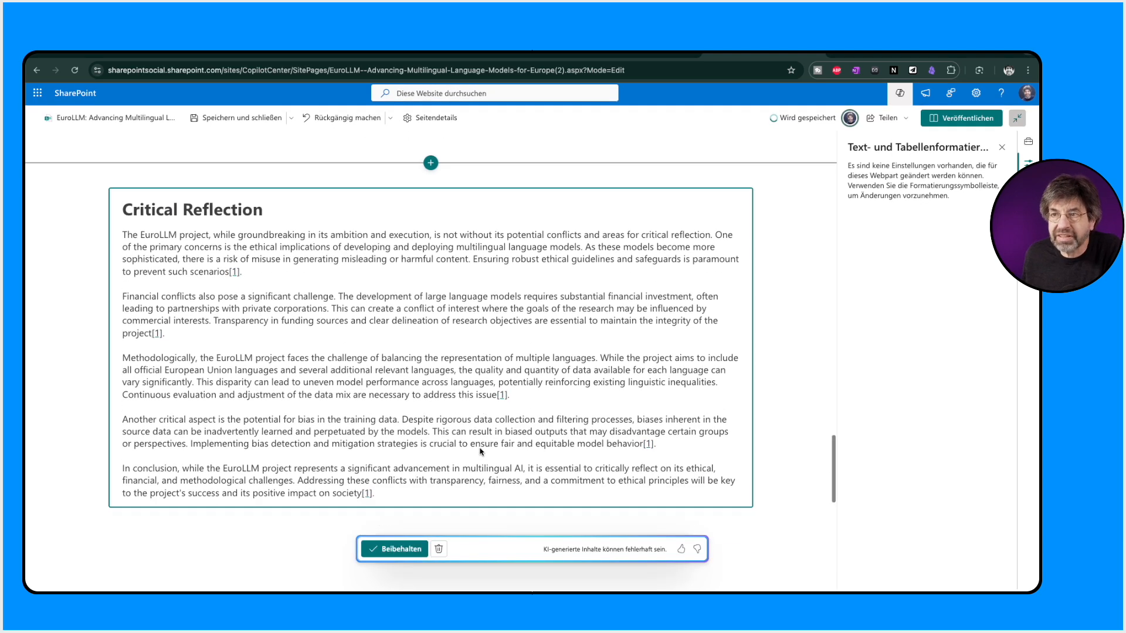
{"action": "scroll", "coordinate": [480, 452], "scroll_direction": "down", "scroll_amount": 4}
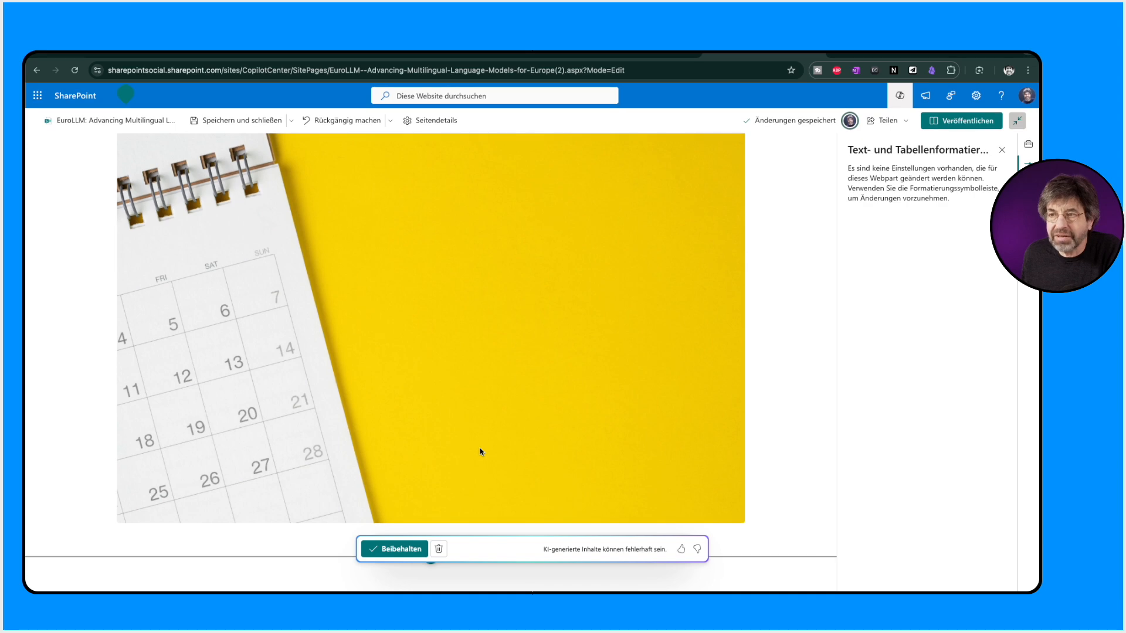
{"action": "scroll", "coordinate": [481, 451], "scroll_direction": "up", "scroll_amount": 7}
{"action": "scroll", "coordinate": [479, 452], "scroll_direction": "up", "scroll_amount": 20}
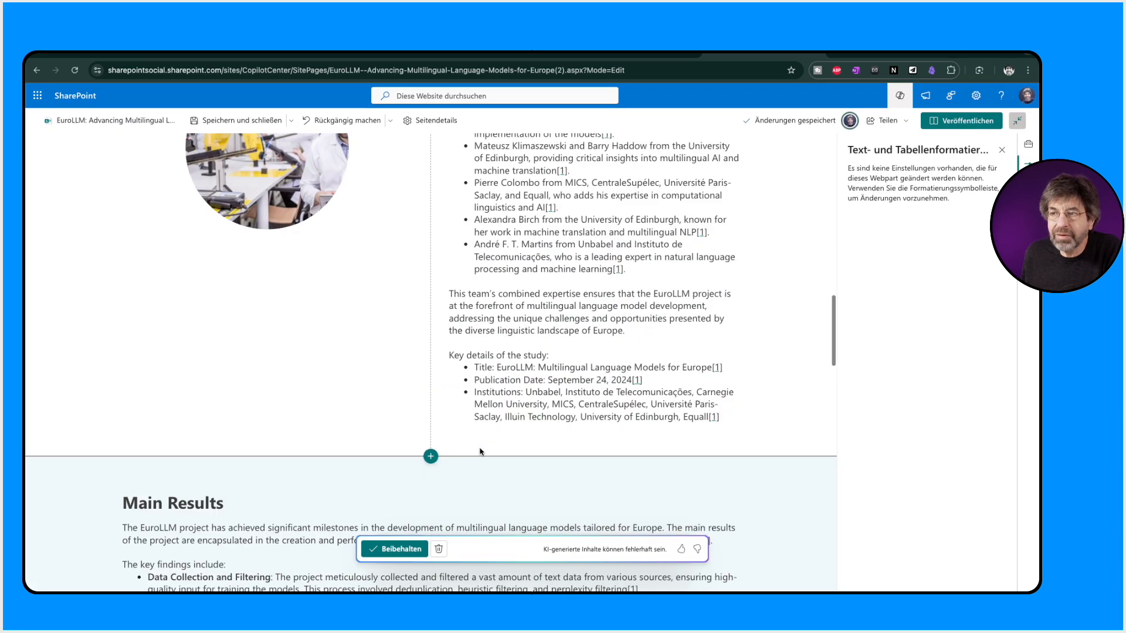
{"action": "scroll", "coordinate": [480, 452], "scroll_direction": "up", "scroll_amount": 3}
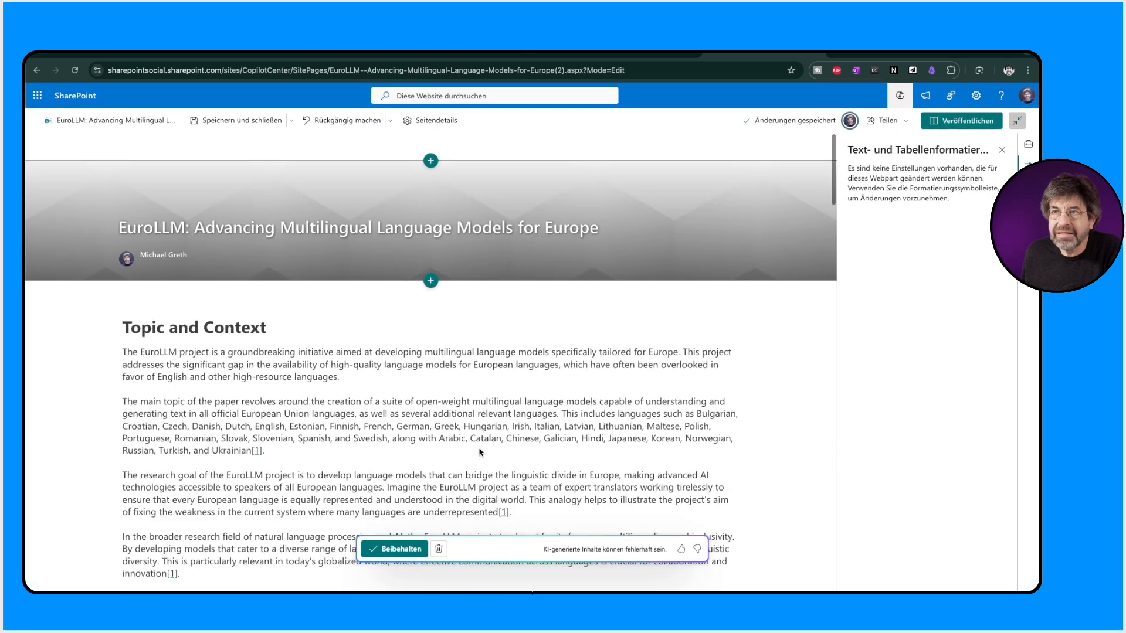
{"action": "scroll", "coordinate": [479, 452], "scroll_direction": "down", "scroll_amount": 4}
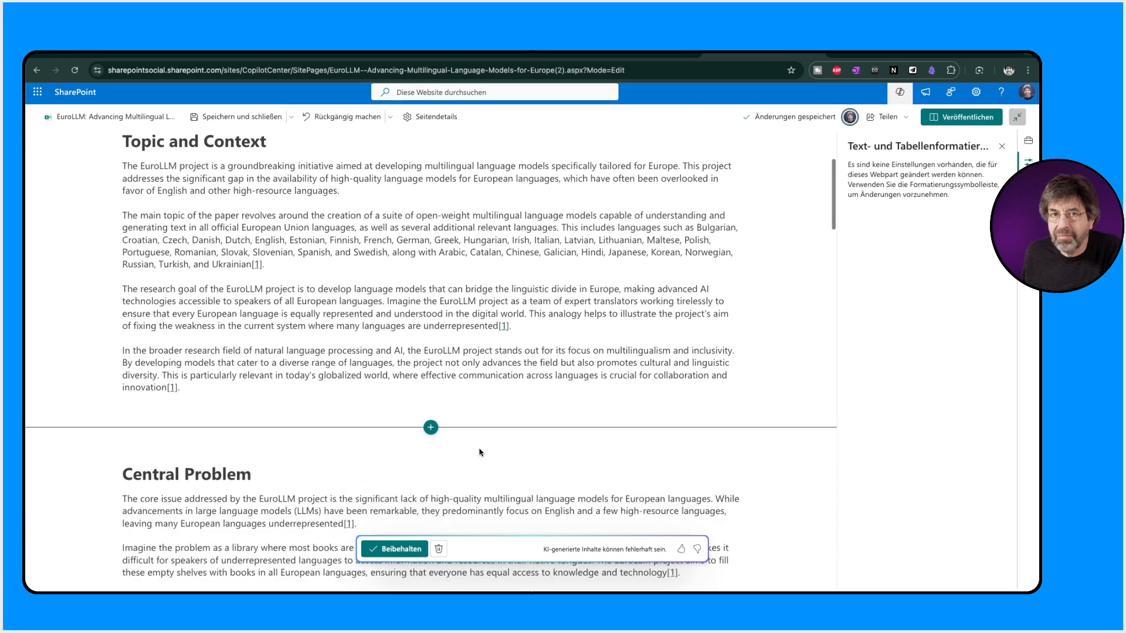
{"action": "scroll", "coordinate": [479, 451], "scroll_direction": "down", "scroll_amount": 8}
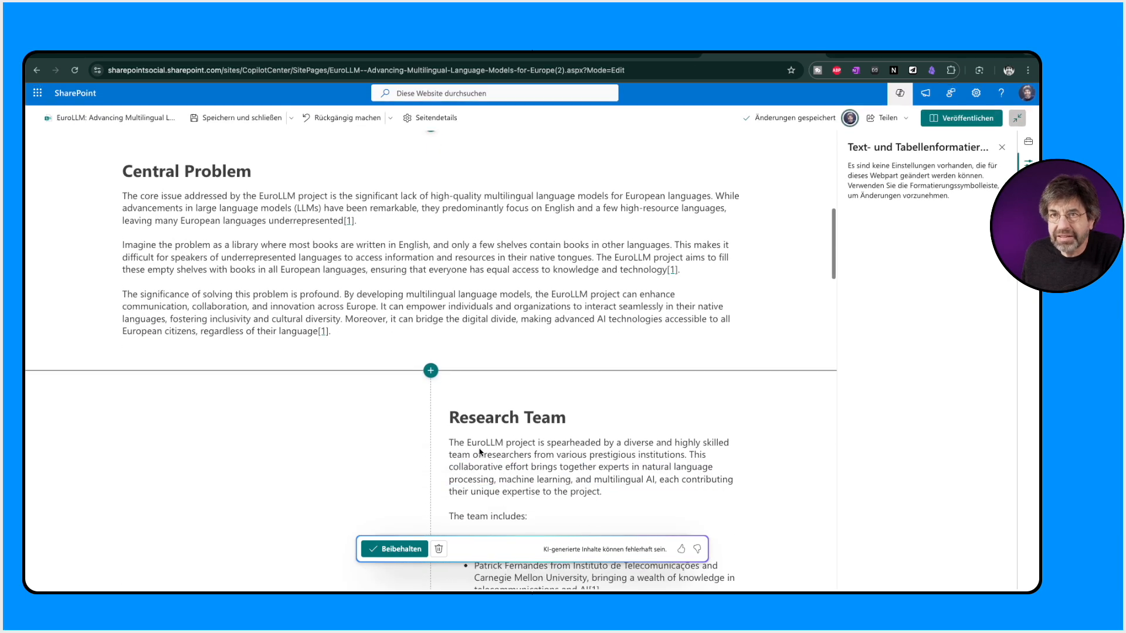
{"action": "scroll", "coordinate": [480, 452], "scroll_direction": "down", "scroll_amount": 12}
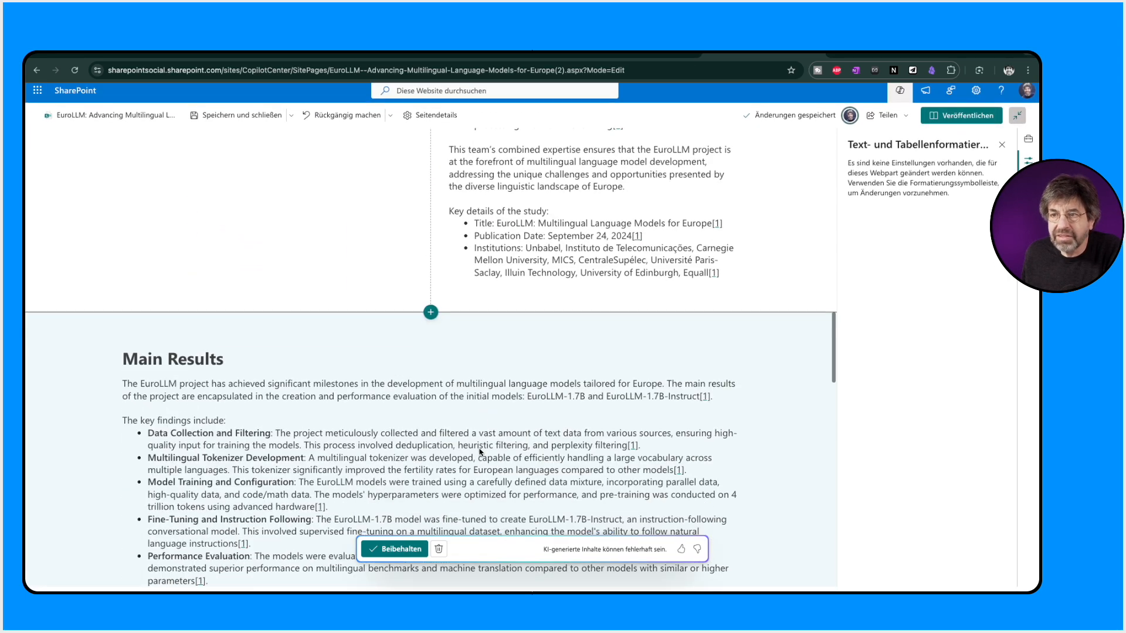
{"action": "left_click", "coordinate": [394, 549]}
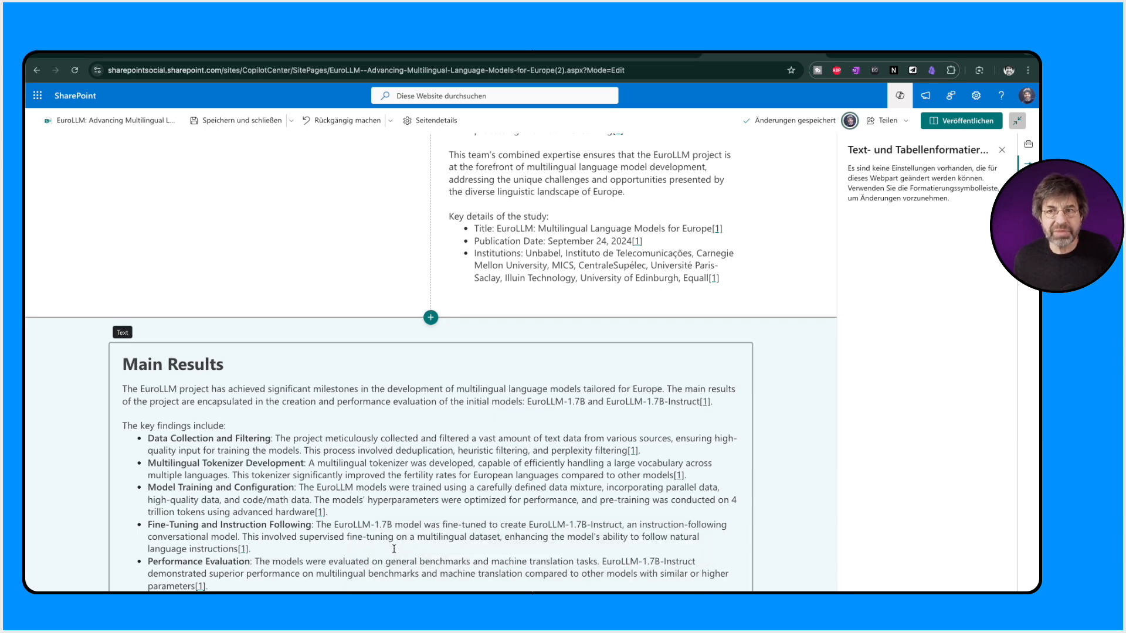
Change the layout of the Topic and Context section to "Zwei Spalten"
{"action": "scroll", "coordinate": [395, 376], "scroll_direction": "up", "scroll_amount": 20}
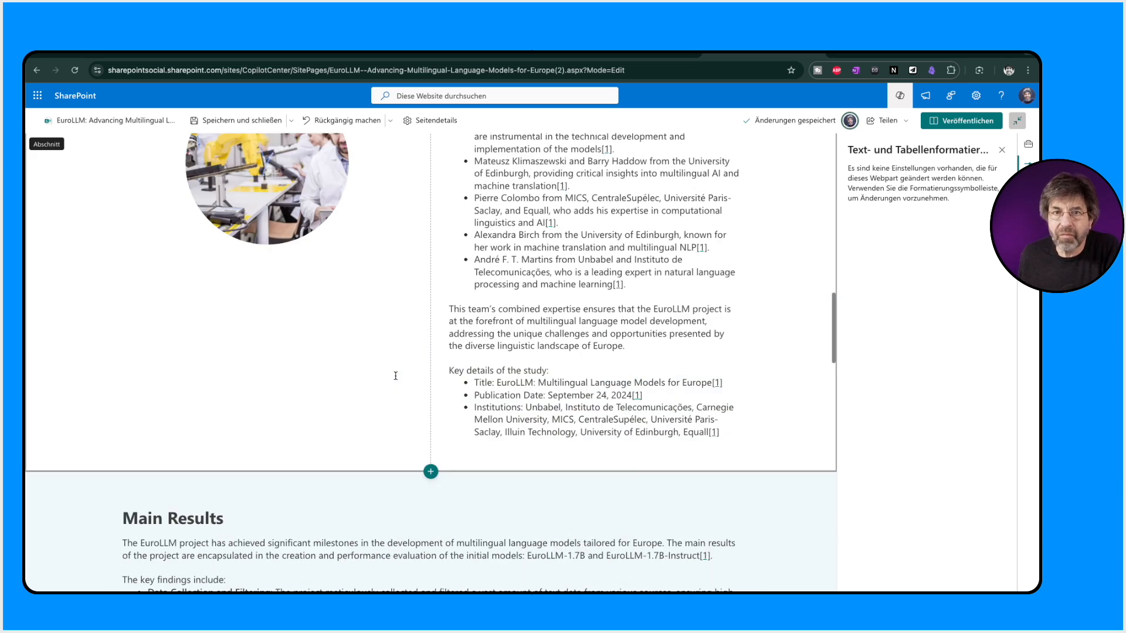
{"action": "scroll", "coordinate": [395, 378], "scroll_direction": "up", "scroll_amount": 2}
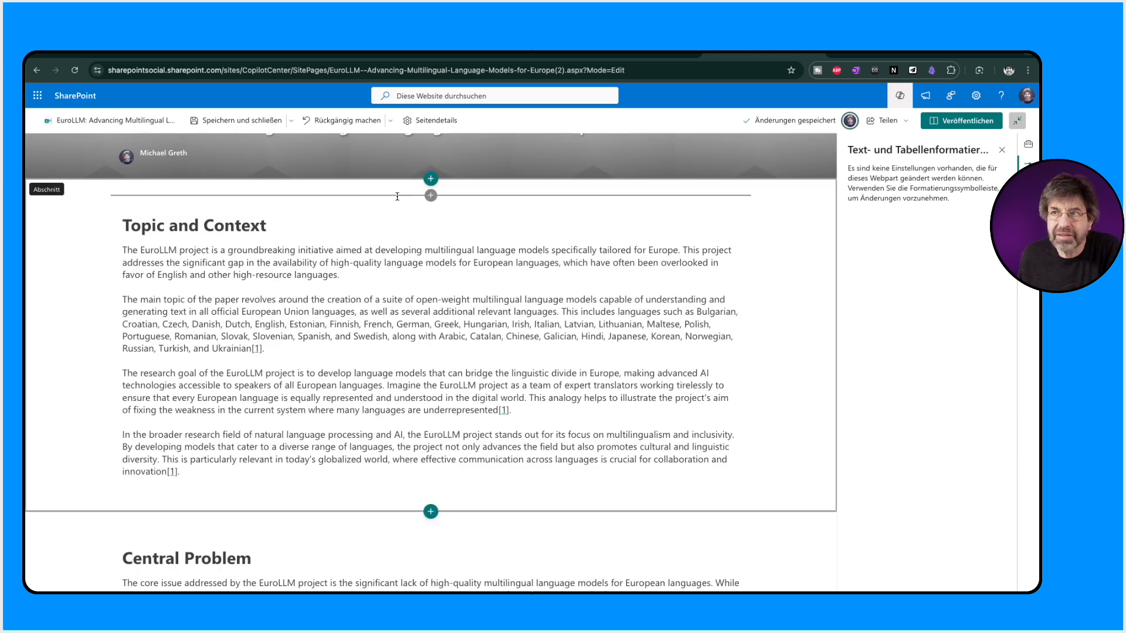
{"action": "left_click", "coordinate": [430, 195]}
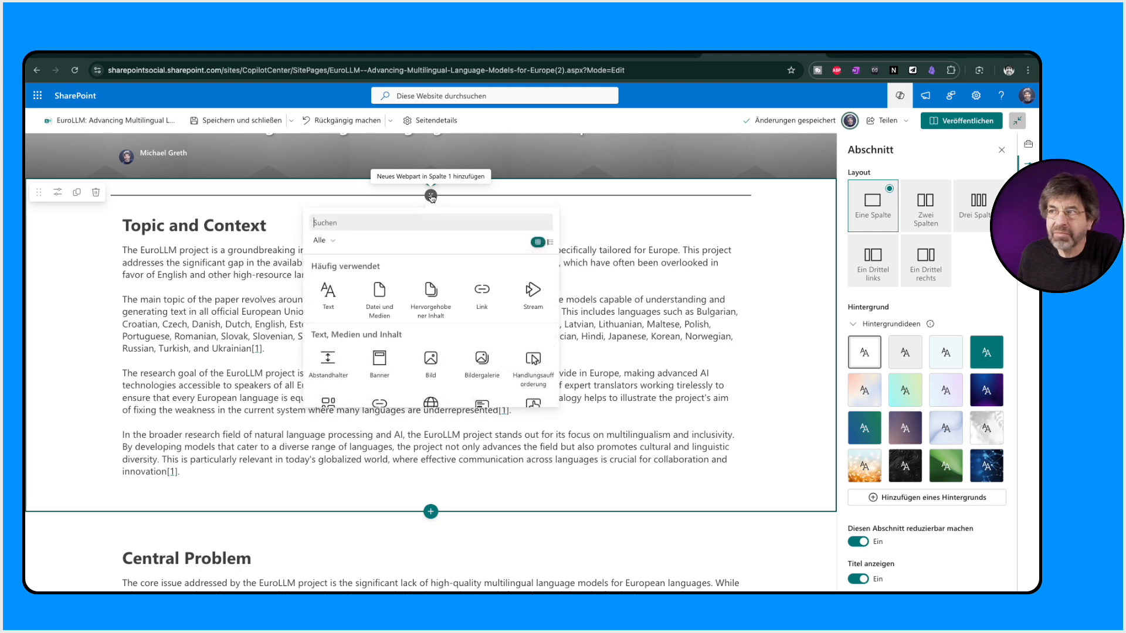
{"action": "left_click", "coordinate": [916, 209]}
Add a "Datei und Medien" web part to the empty second column of the Topic and Context section
{"action": "scroll", "coordinate": [624, 465], "scroll_direction": "down", "scroll_amount": 3}
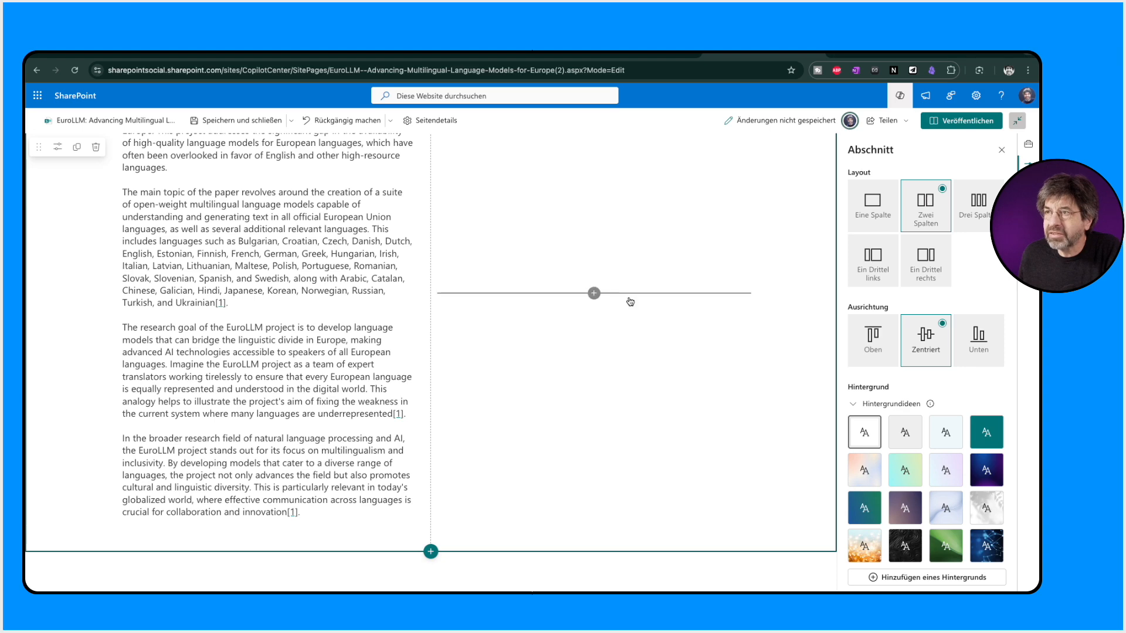
{"action": "left_click", "coordinate": [594, 294]}
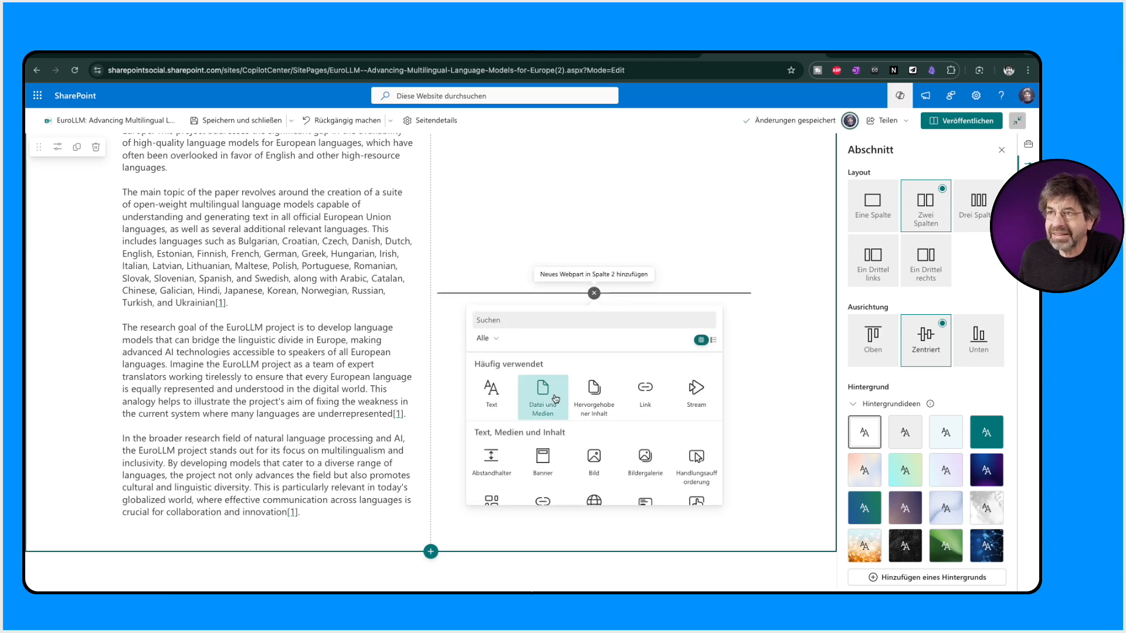
{"action": "left_click", "coordinate": [539, 399]}
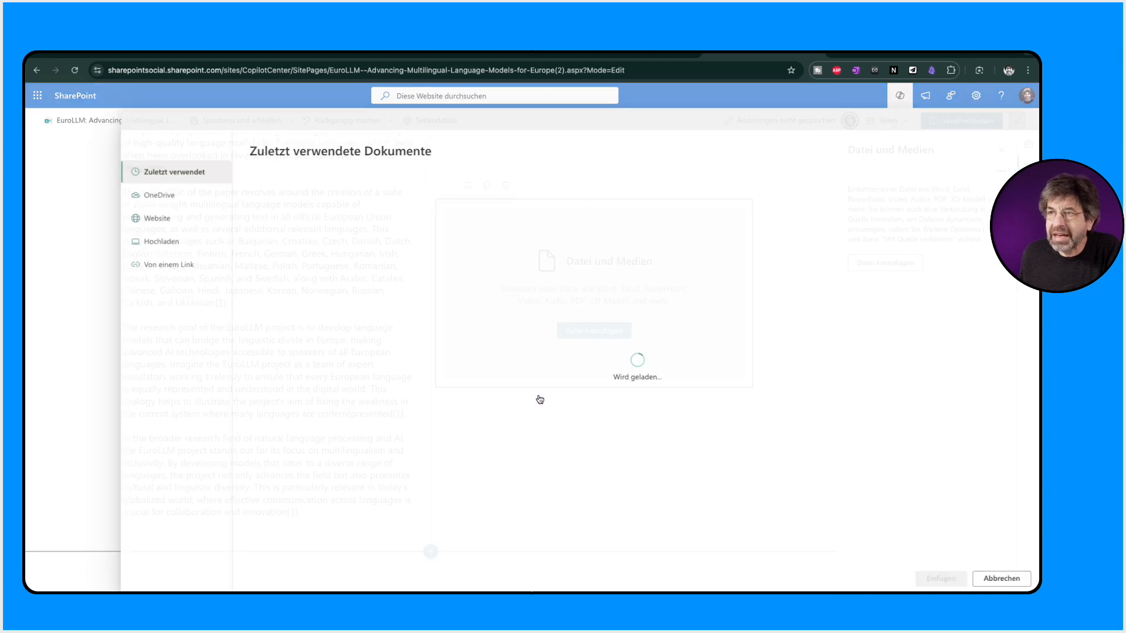
Insert EuroLLM-2409.16235v1.pdf from the Agents folder of the Copilot Center documents into the file web part
{"action": "left_click", "coordinate": [150, 221]}
{"action": "left_click", "coordinate": [291, 191]}
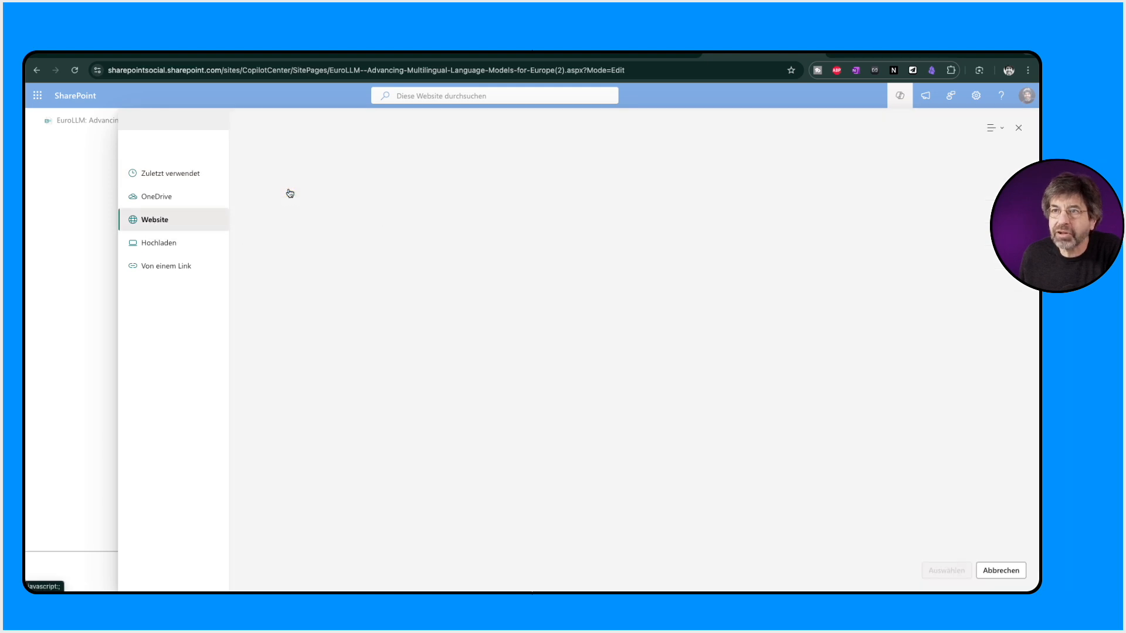
{"action": "left_click", "coordinate": [304, 188]}
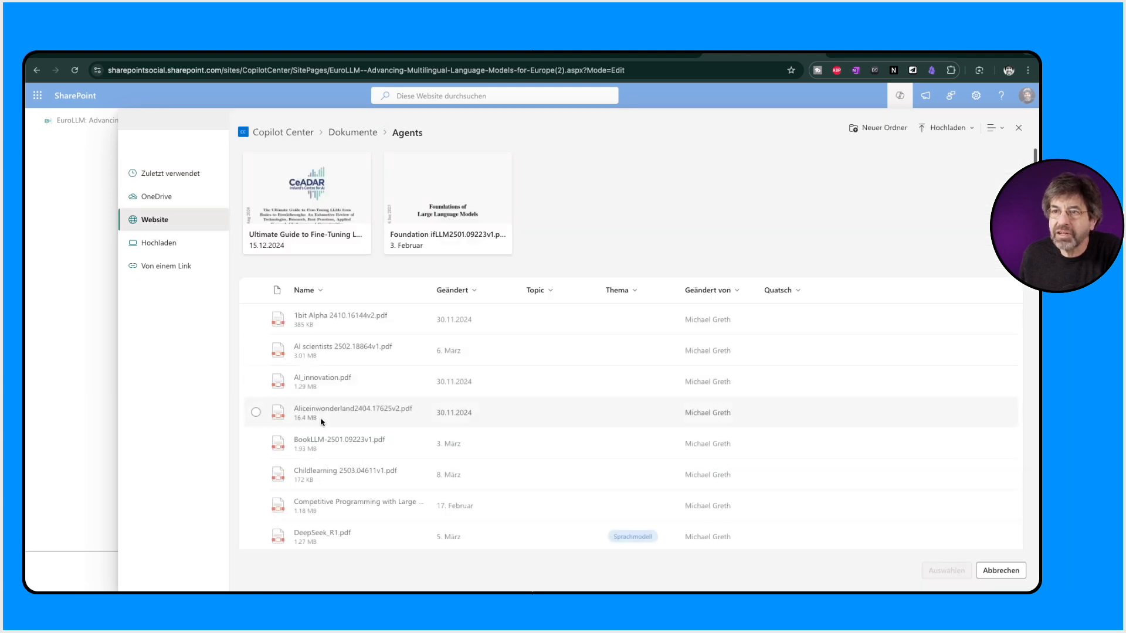
{"action": "scroll", "coordinate": [315, 437], "scroll_direction": "down", "scroll_amount": 2}
{"action": "scroll", "coordinate": [315, 437], "scroll_direction": "down", "scroll_amount": 5}
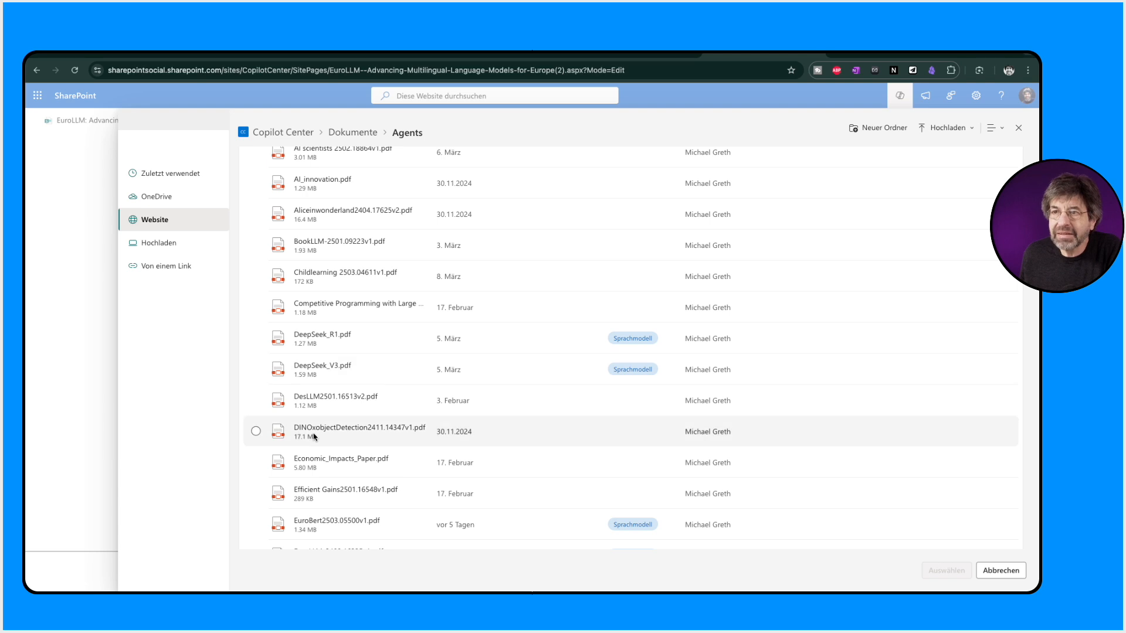
{"action": "scroll", "coordinate": [315, 436], "scroll_direction": "down", "scroll_amount": 1}
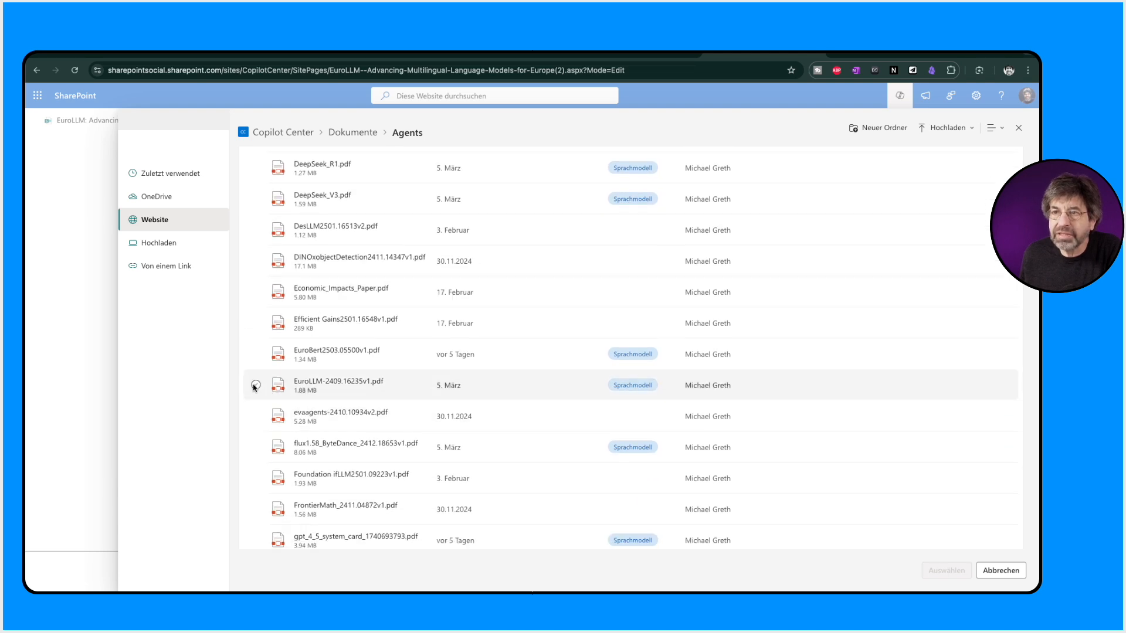
{"action": "left_click", "coordinate": [256, 389]}
{"action": "left_click", "coordinate": [946, 570]}
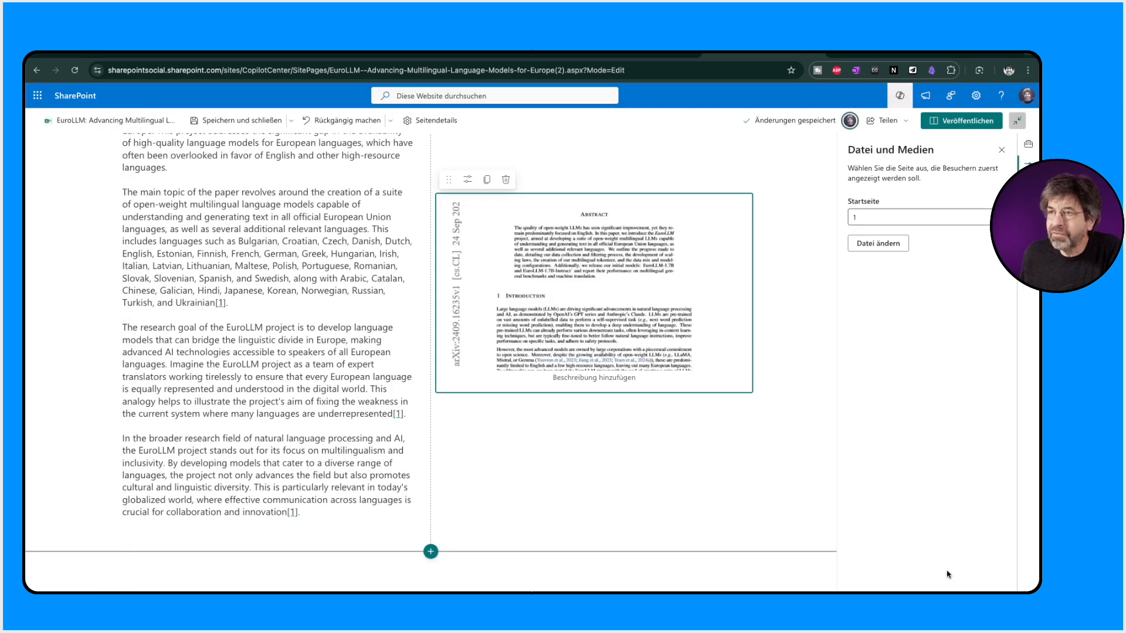
Have Copilot rewrite the last two Topic and Context paragraphs as "Prägnant" and replace the original text with its version
{"action": "scroll", "coordinate": [794, 515], "scroll_direction": "down", "scroll_amount": 2}
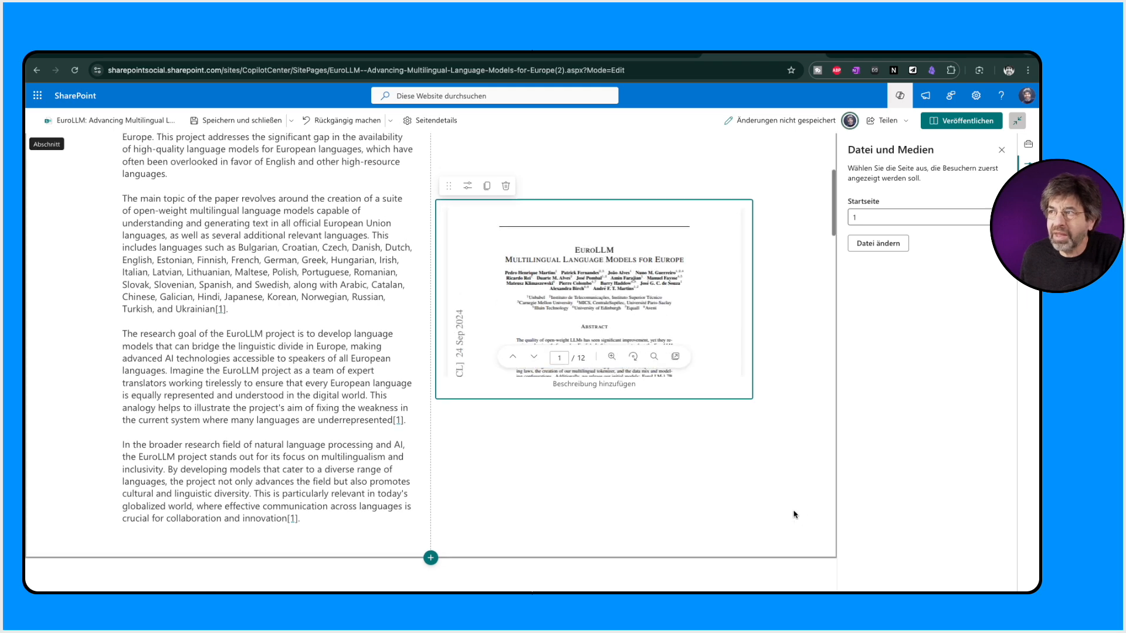
{"action": "scroll", "coordinate": [795, 515], "scroll_direction": "up", "scroll_amount": 5}
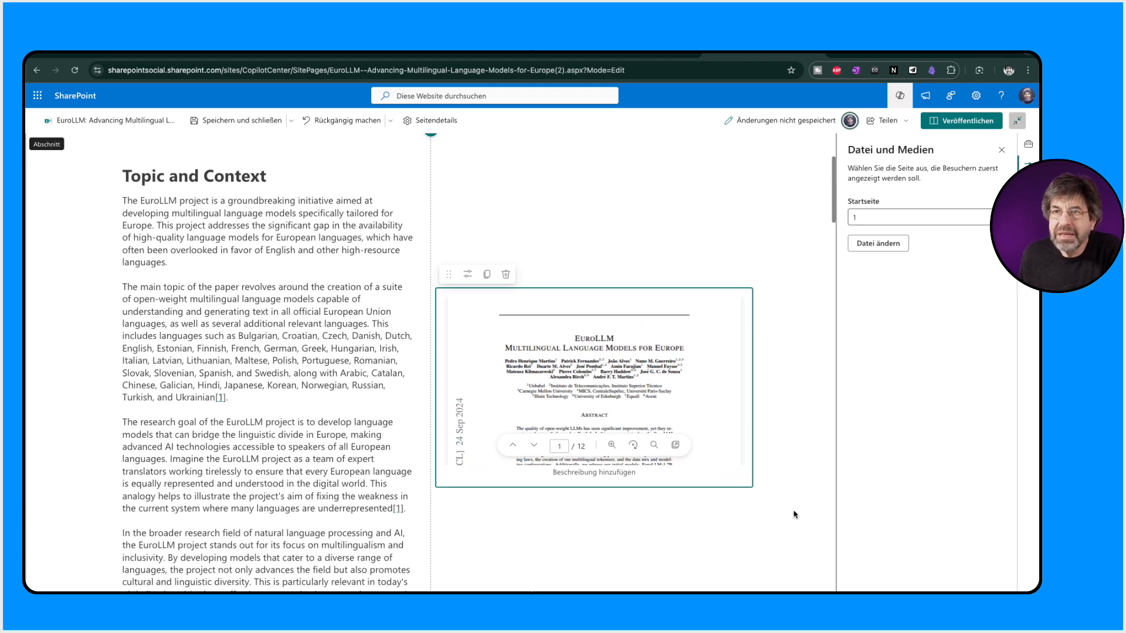
{"action": "scroll", "coordinate": [794, 515], "scroll_direction": "down", "scroll_amount": 2}
{"action": "scroll", "coordinate": [795, 514], "scroll_direction": "down", "scroll_amount": 1}
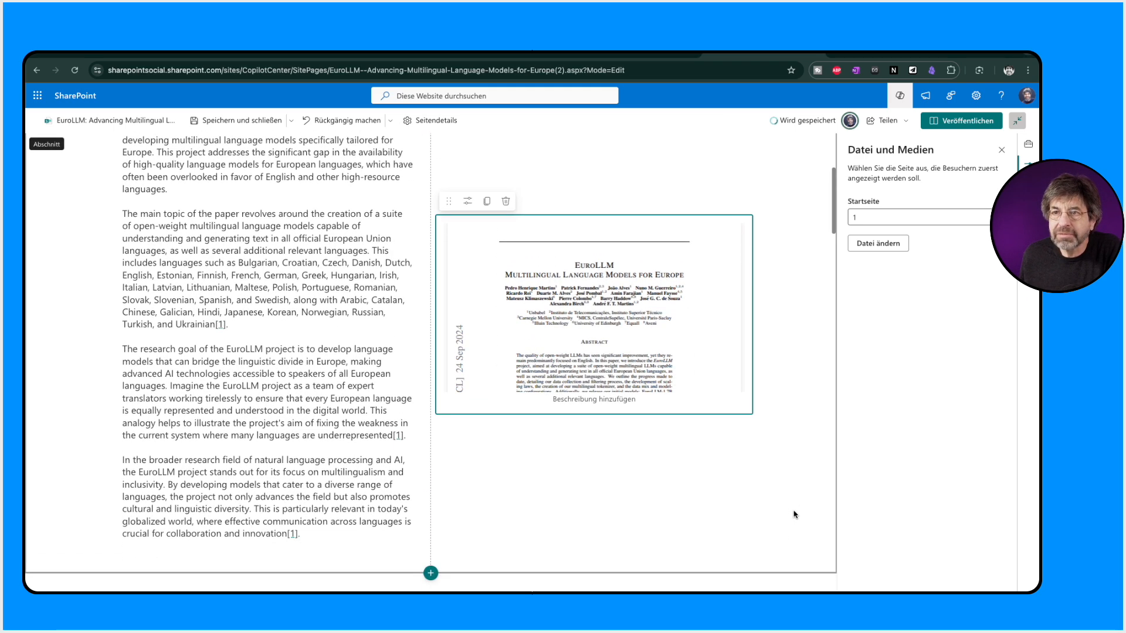
{"action": "left_click_drag", "start_coordinate": [122, 346], "coordinate": [373, 529]}
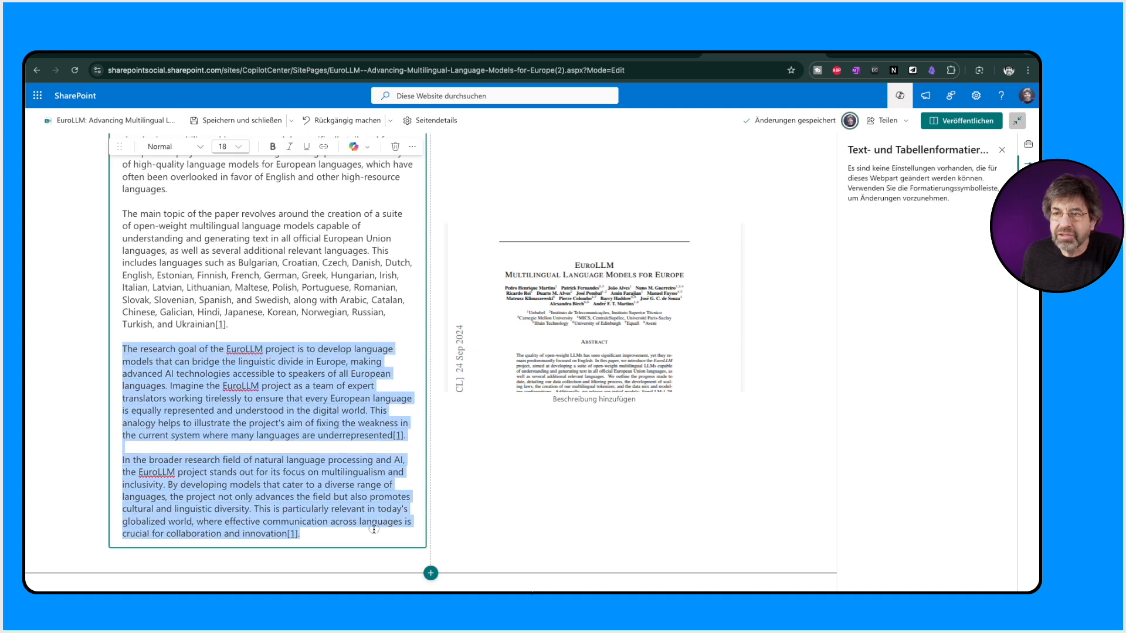
{"action": "left_click", "coordinate": [367, 147]}
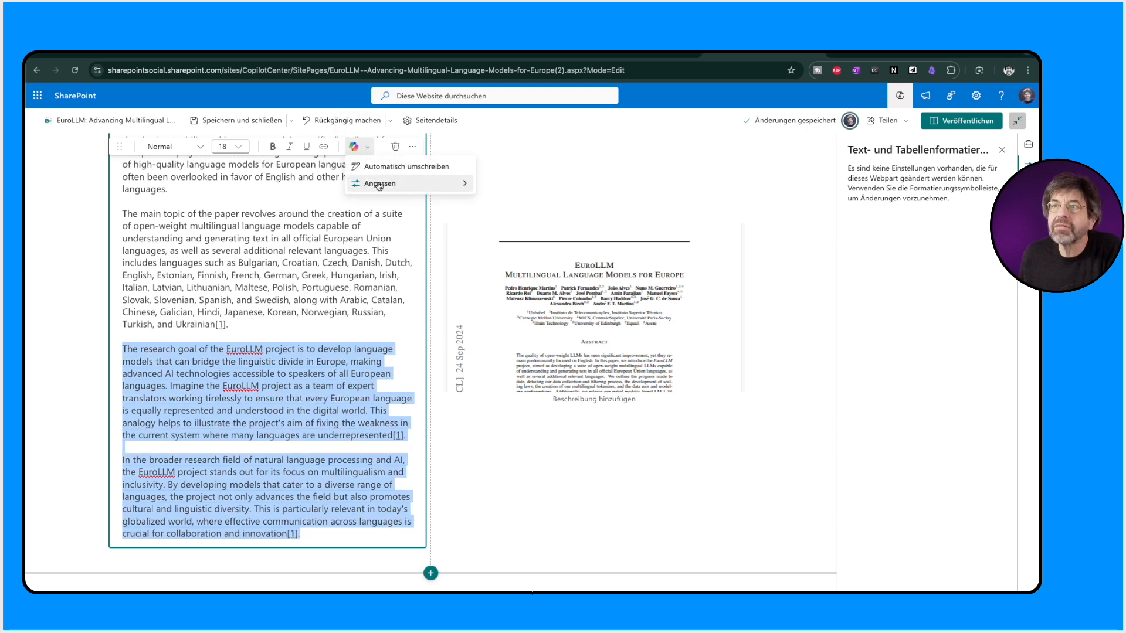
{"action": "mouse_move", "coordinate": [378, 183]}
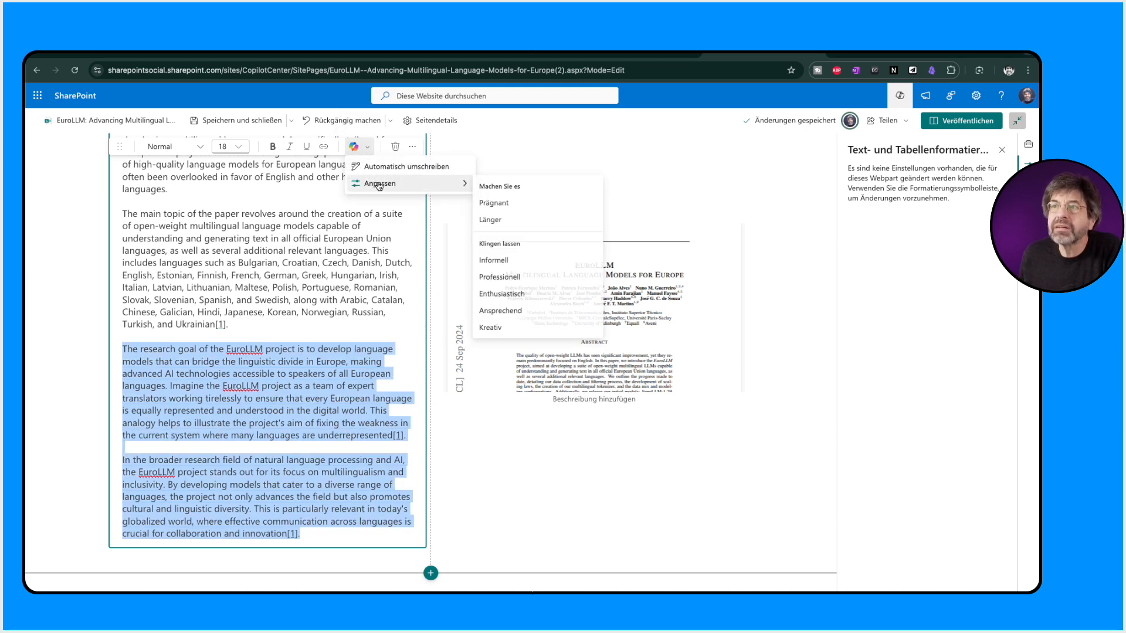
{"action": "left_click", "coordinate": [503, 205]}
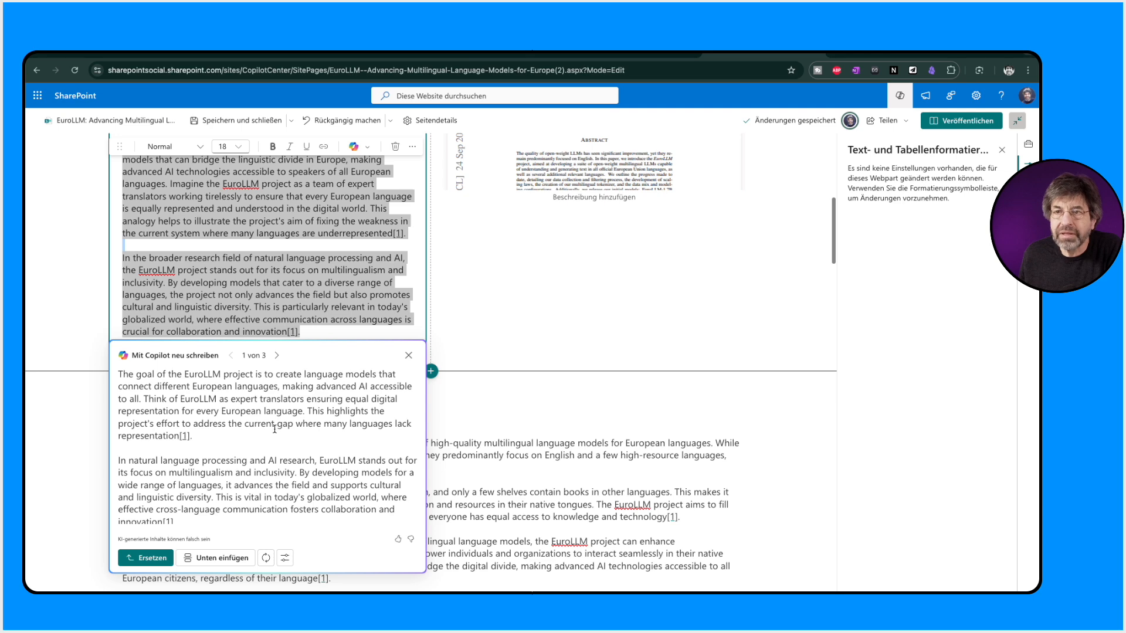
{"action": "left_click", "coordinate": [146, 558]}
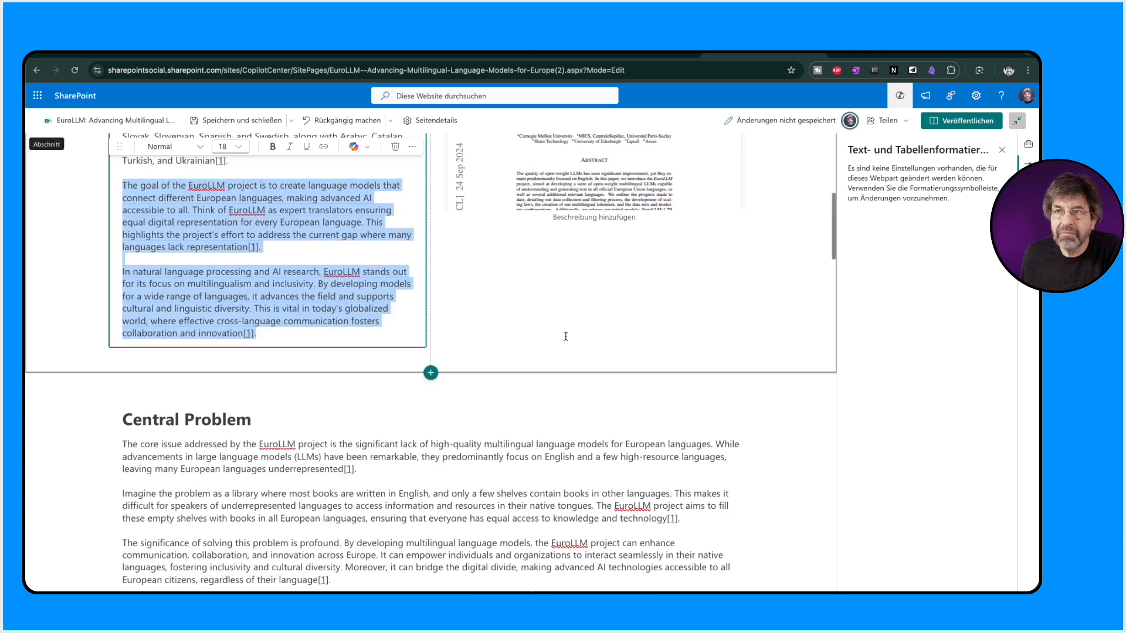
Apply the green image background to the Central Problem section
{"action": "scroll", "coordinate": [566, 335], "scroll_direction": "up", "scroll_amount": 5}
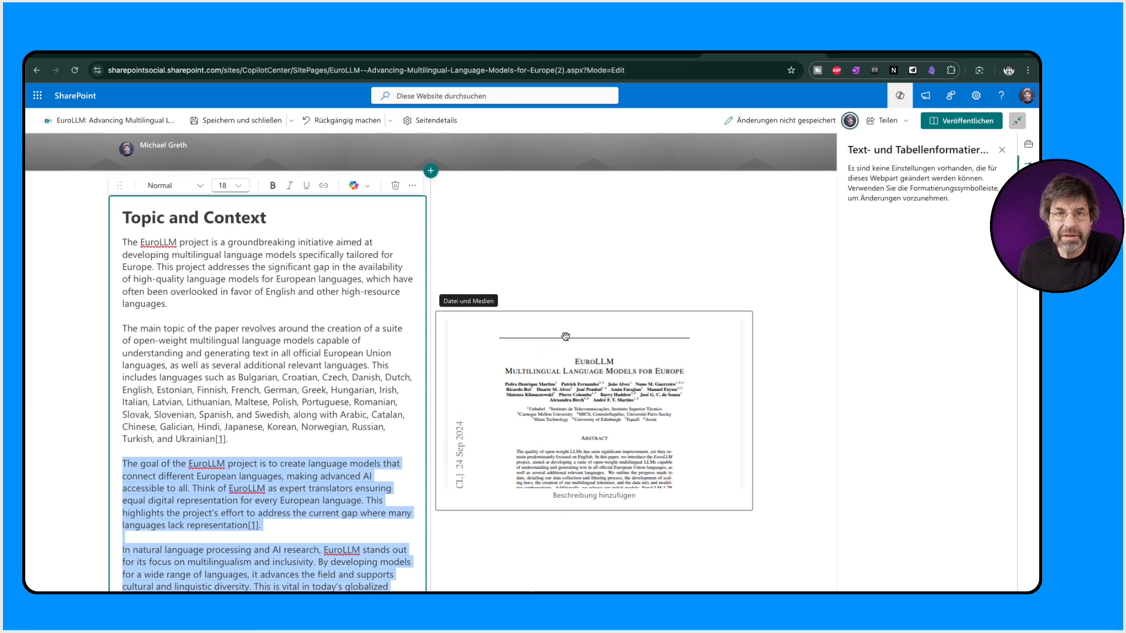
{"action": "scroll", "coordinate": [566, 335], "scroll_direction": "up", "scroll_amount": 2}
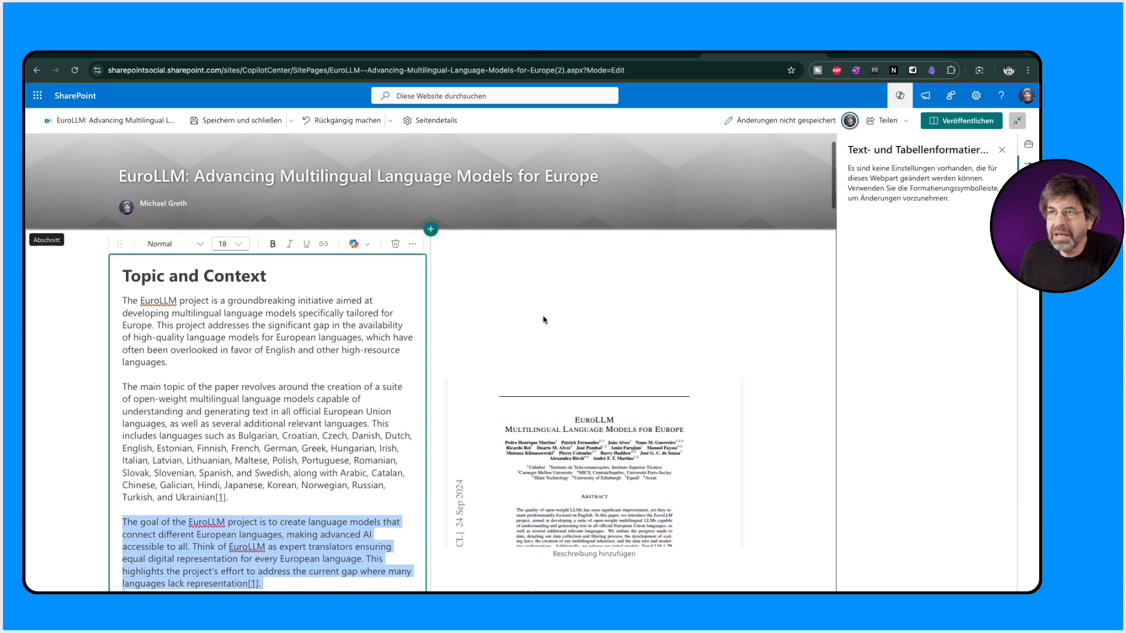
{"action": "scroll", "coordinate": [544, 316], "scroll_direction": "down", "scroll_amount": 10}
{"action": "scroll", "coordinate": [543, 317], "scroll_direction": "down", "scroll_amount": 2}
{"action": "scroll", "coordinate": [93, 229], "scroll_direction": "up", "scroll_amount": 5}
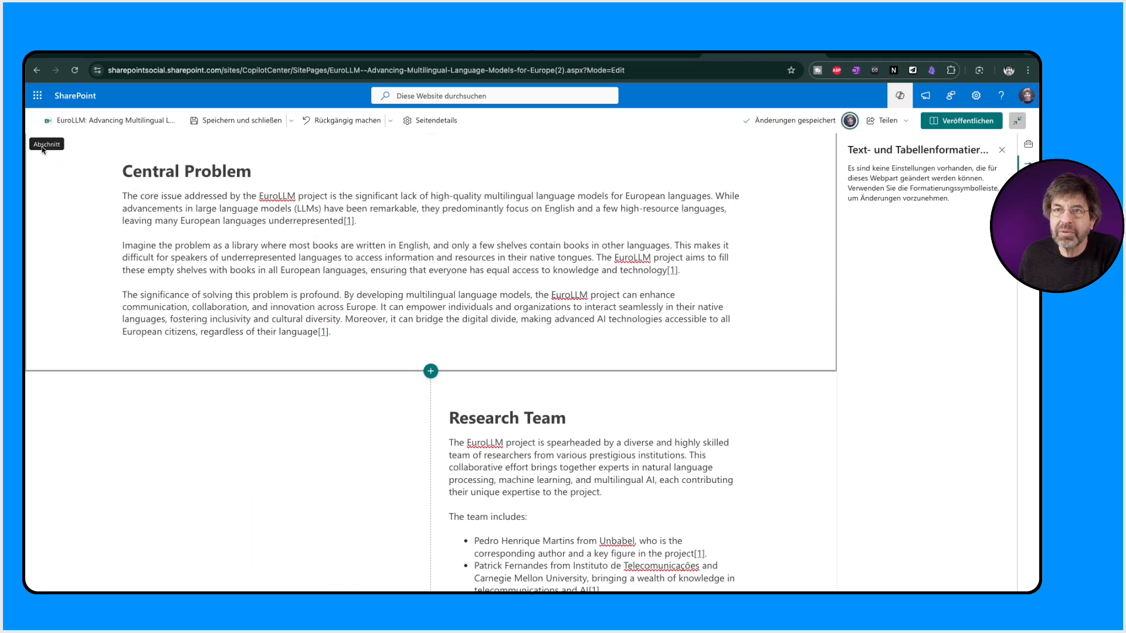
{"action": "left_click", "coordinate": [43, 150]}
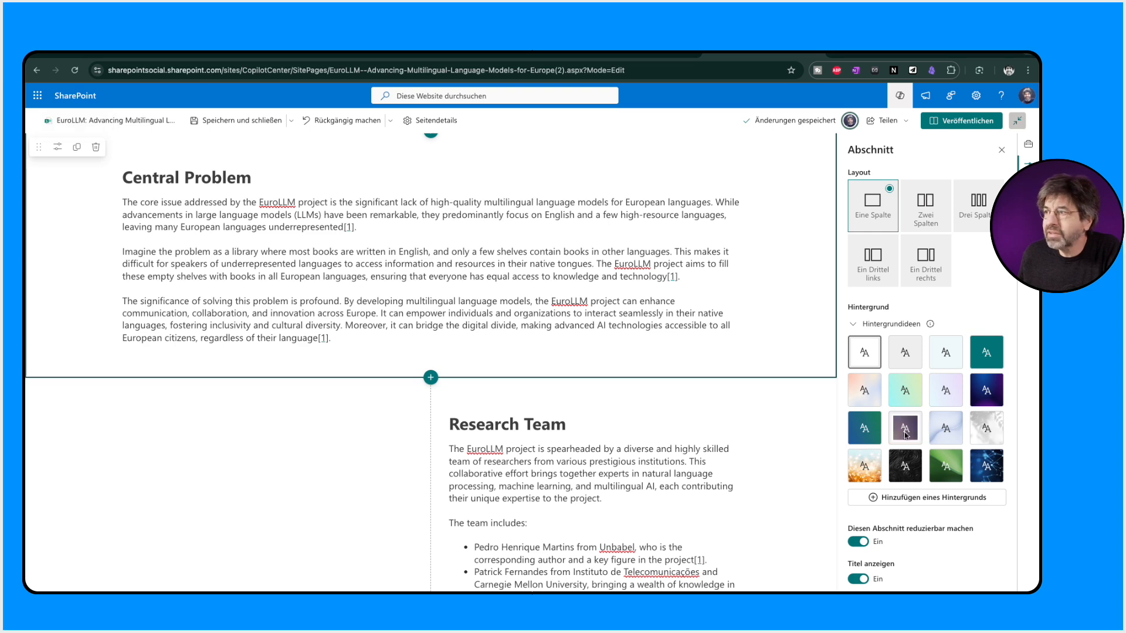
{"action": "left_click", "coordinate": [945, 466]}
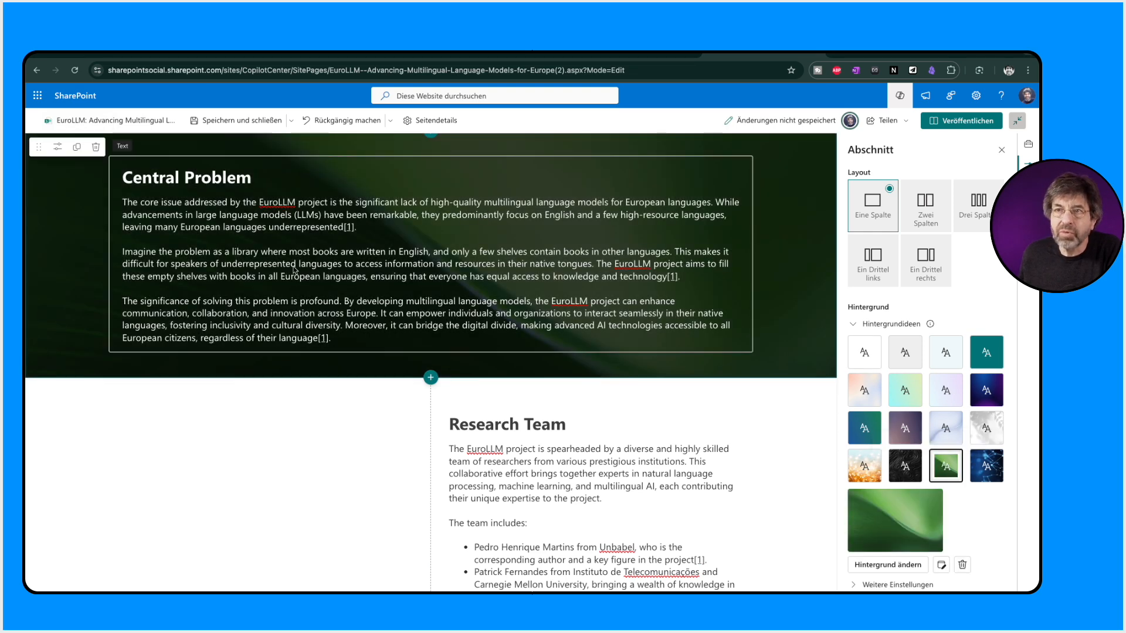
Show the site header and navigation again, publish the EuroLLM page and dismiss the promotion suggestions
{"action": "scroll", "coordinate": [293, 267], "scroll_direction": "up", "scroll_amount": 4}
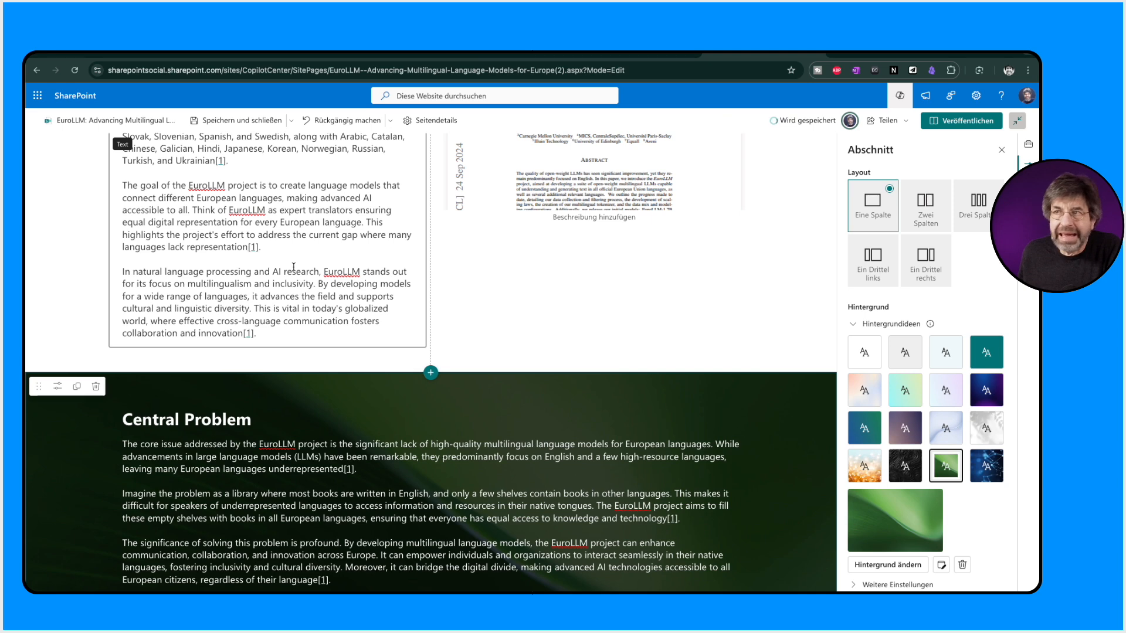
{"action": "scroll", "coordinate": [293, 267], "scroll_direction": "up", "scroll_amount": 4}
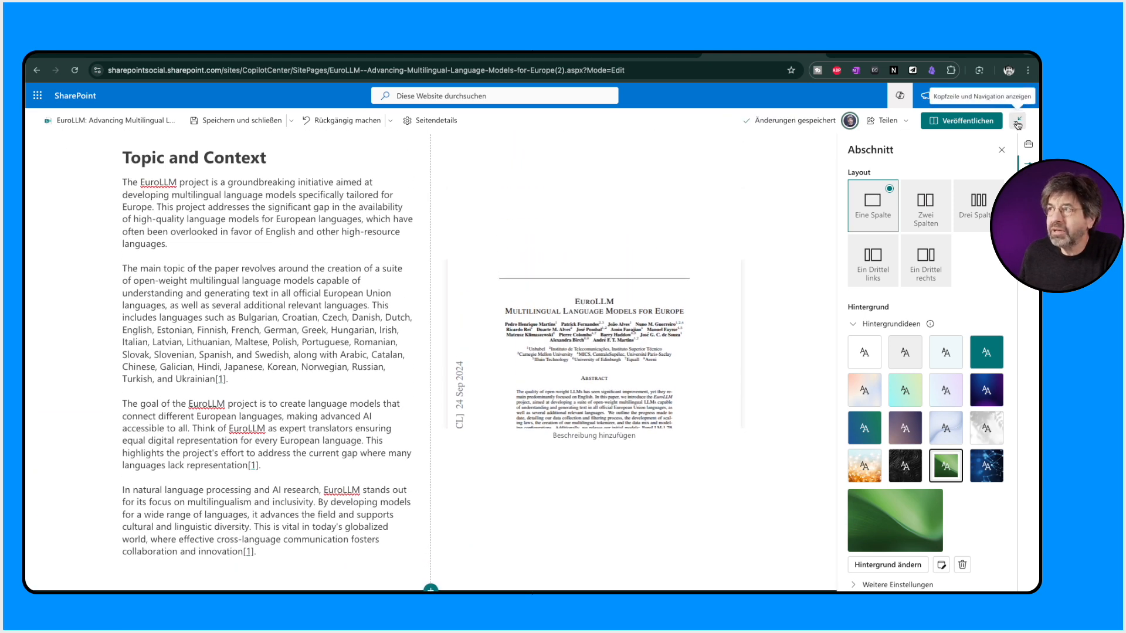
{"action": "left_click", "coordinate": [1018, 124]}
{"action": "left_click", "coordinate": [966, 163]}
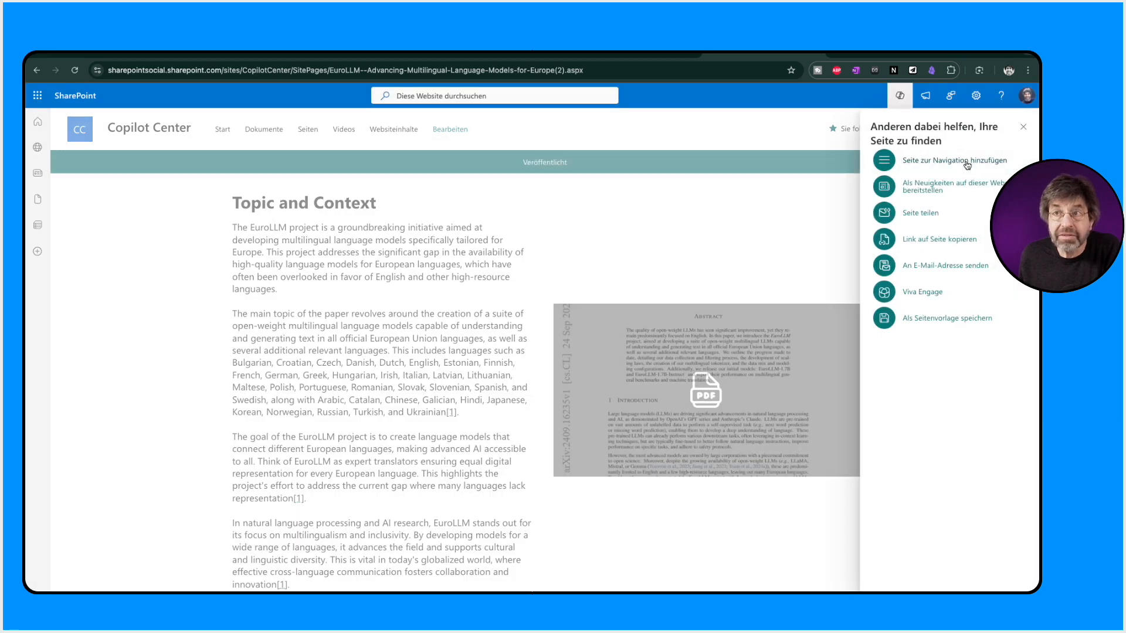
{"action": "left_click", "coordinate": [1023, 127]}
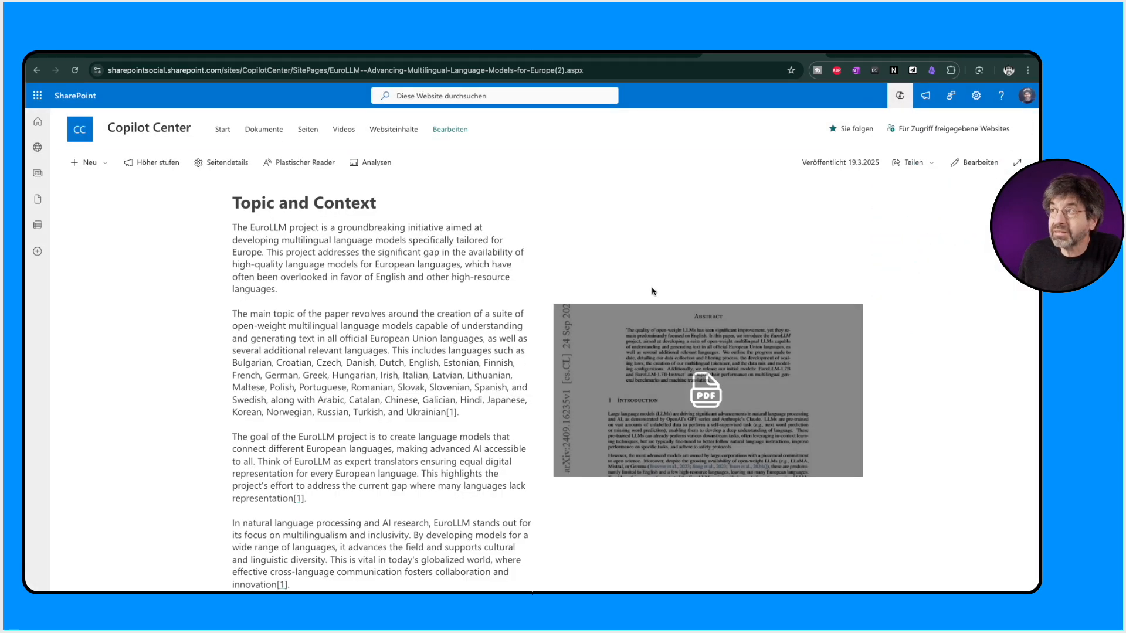
Review the published EuroLLM page from the title and embedded PDF through Central Problem and Key Terms to the closing image
{"action": "scroll", "coordinate": [500, 278], "scroll_direction": "up", "scroll_amount": 2}
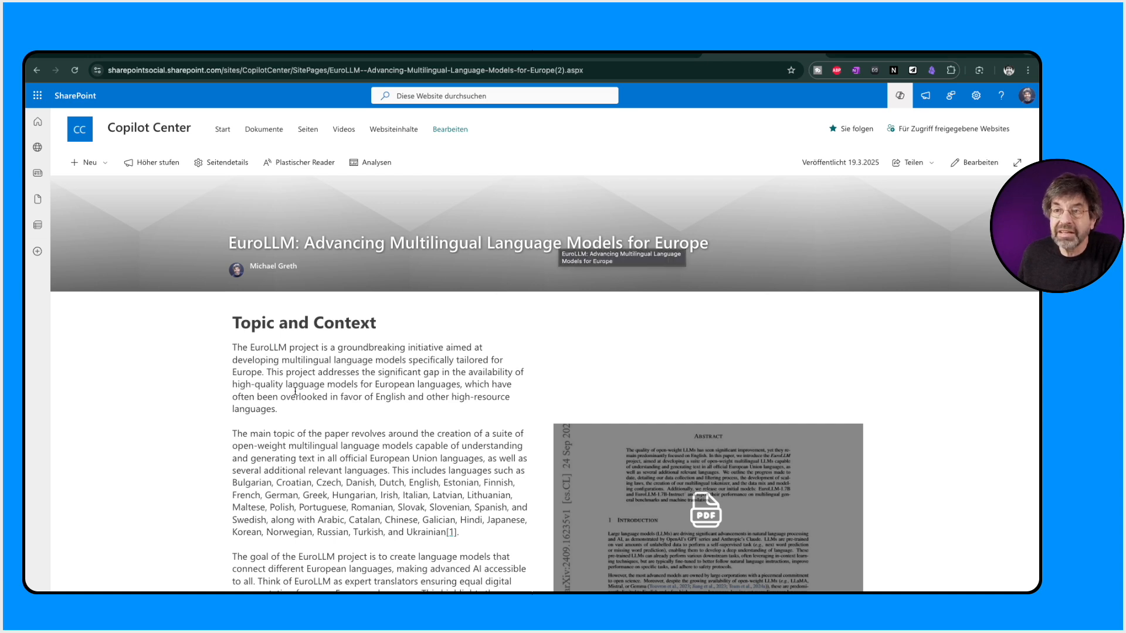
{"action": "scroll", "coordinate": [296, 390], "scroll_direction": "down", "scroll_amount": 3}
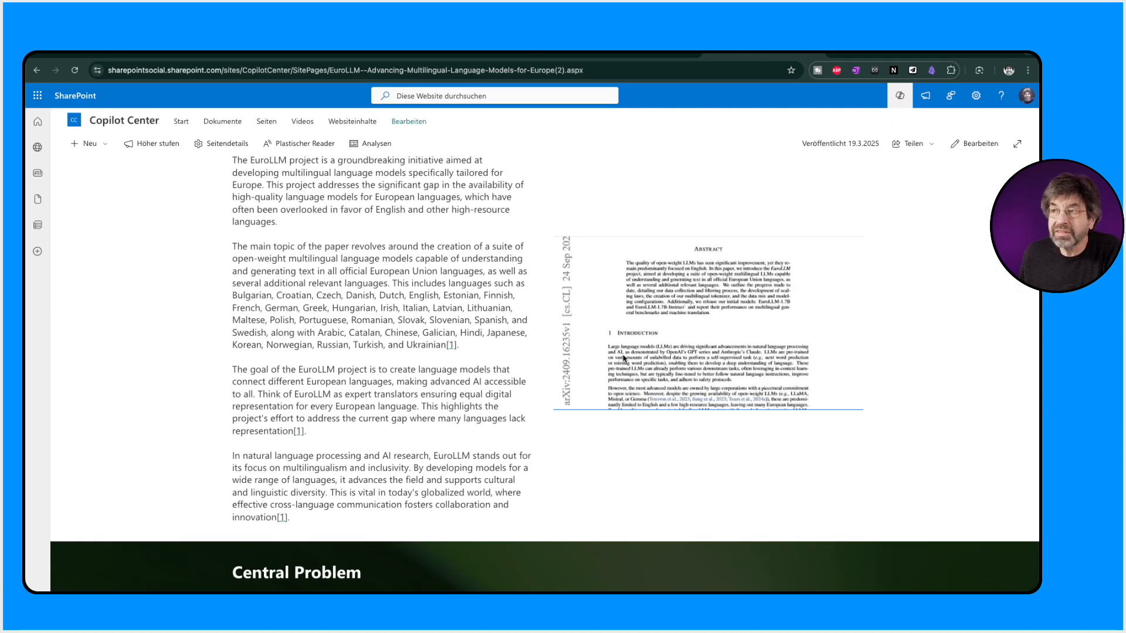
{"action": "scroll", "coordinate": [624, 358], "scroll_direction": "down", "scroll_amount": 2}
{"action": "scroll", "coordinate": [623, 358], "scroll_direction": "up", "scroll_amount": 1}
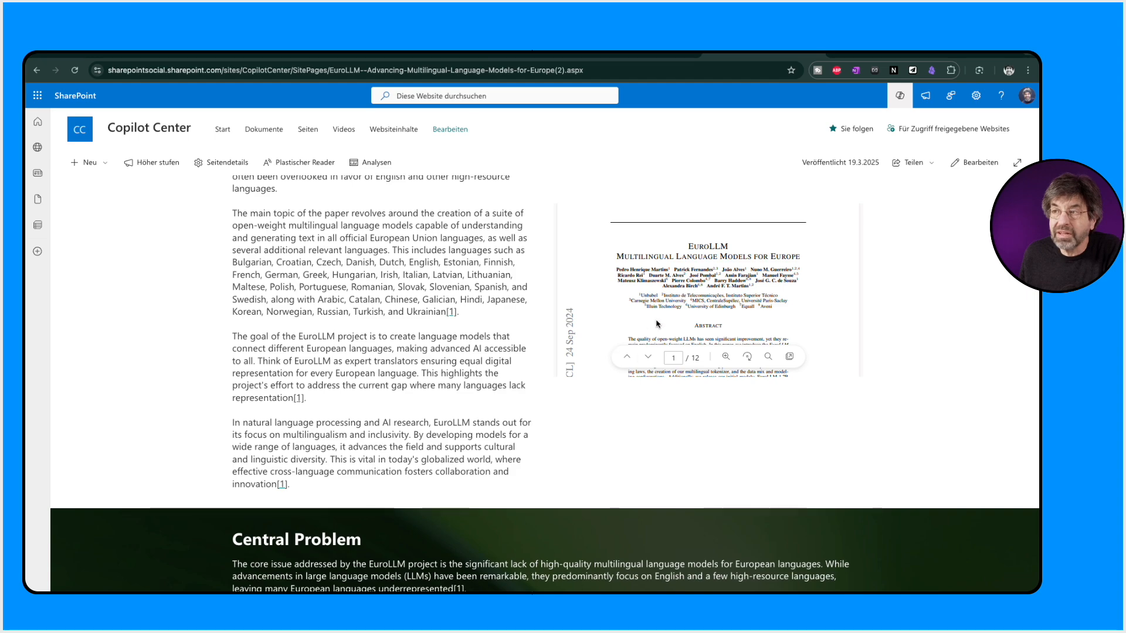
{"action": "scroll", "coordinate": [363, 353], "scroll_direction": "down", "scroll_amount": 8}
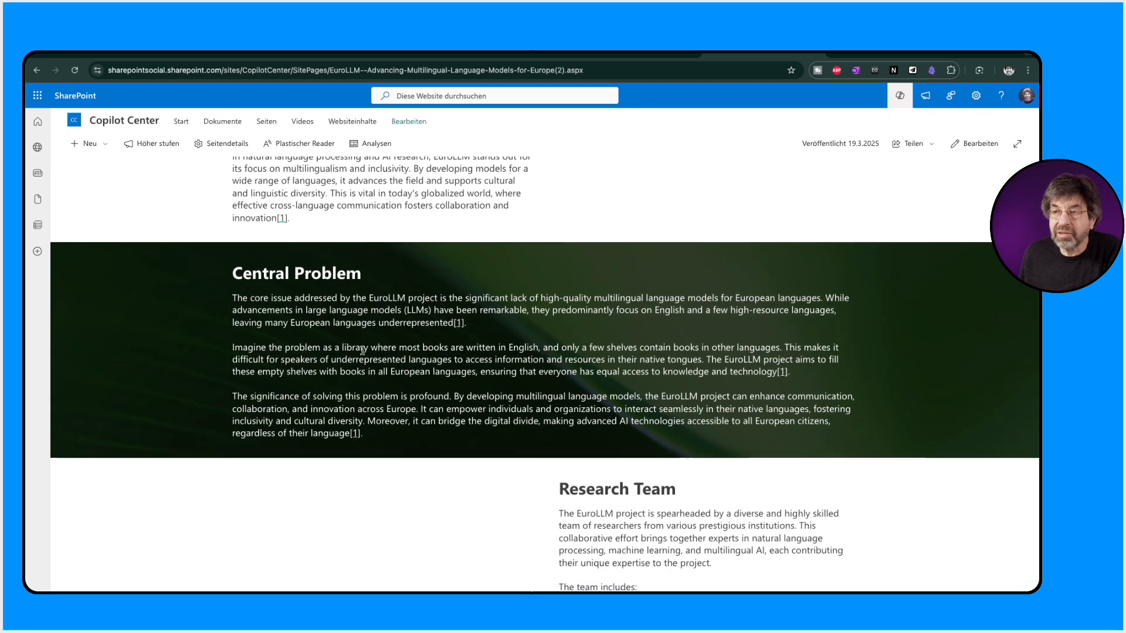
{"action": "scroll", "coordinate": [362, 353], "scroll_direction": "down", "scroll_amount": 3}
{"action": "scroll", "coordinate": [363, 354], "scroll_direction": "down", "scroll_amount": 13}
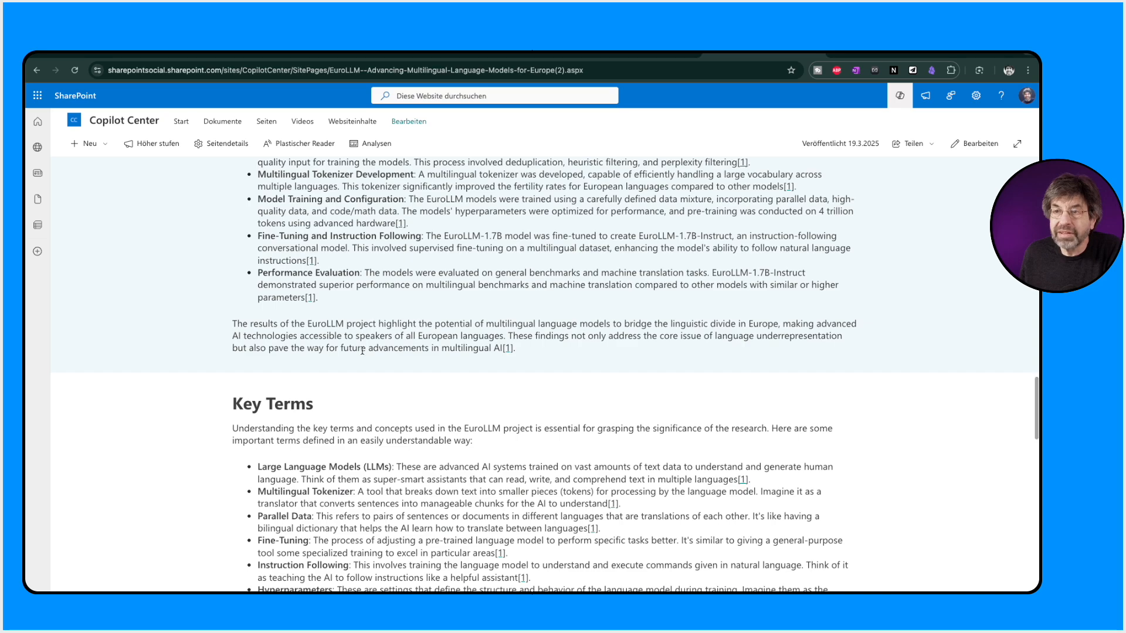
{"action": "scroll", "coordinate": [363, 353], "scroll_direction": "down", "scroll_amount": 7}
{"action": "scroll", "coordinate": [363, 353], "scroll_direction": "down", "scroll_amount": 8}
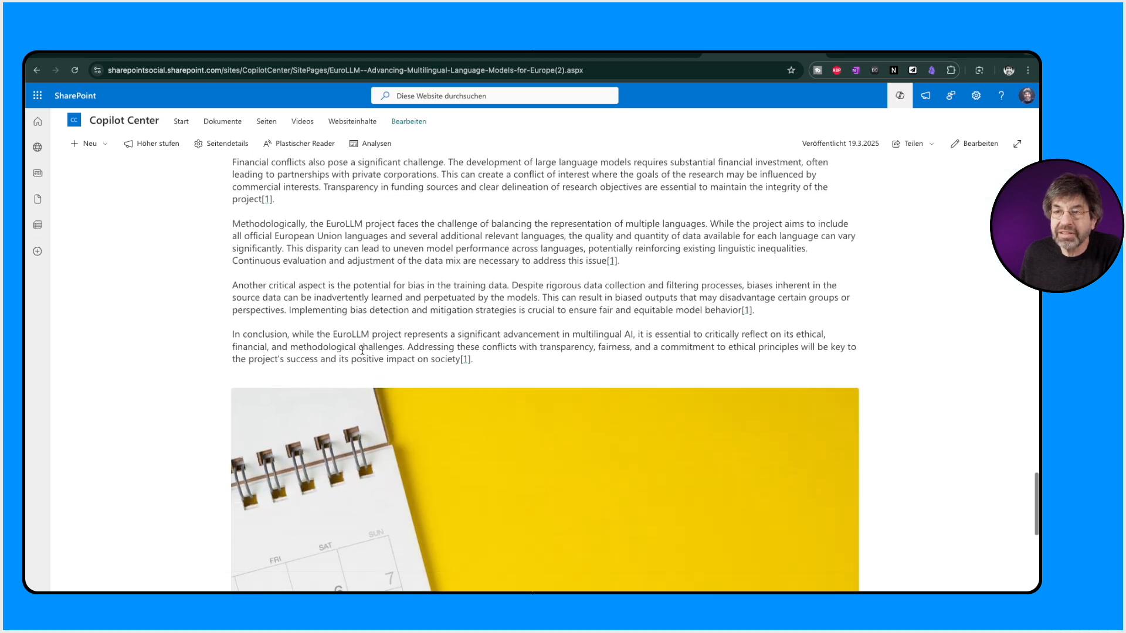
{"action": "scroll", "coordinate": [363, 355], "scroll_direction": "up", "scroll_amount": 10}
{"action": "scroll", "coordinate": [363, 354], "scroll_direction": "up", "scroll_amount": 20}
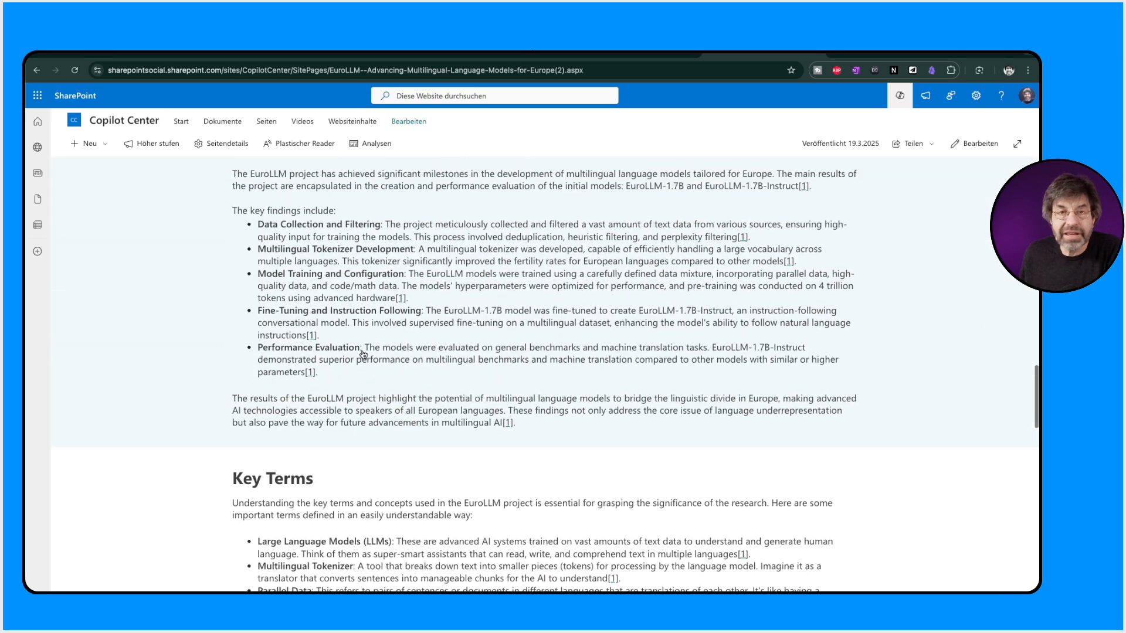
{"action": "scroll", "coordinate": [363, 353], "scroll_direction": "up", "scroll_amount": 2}
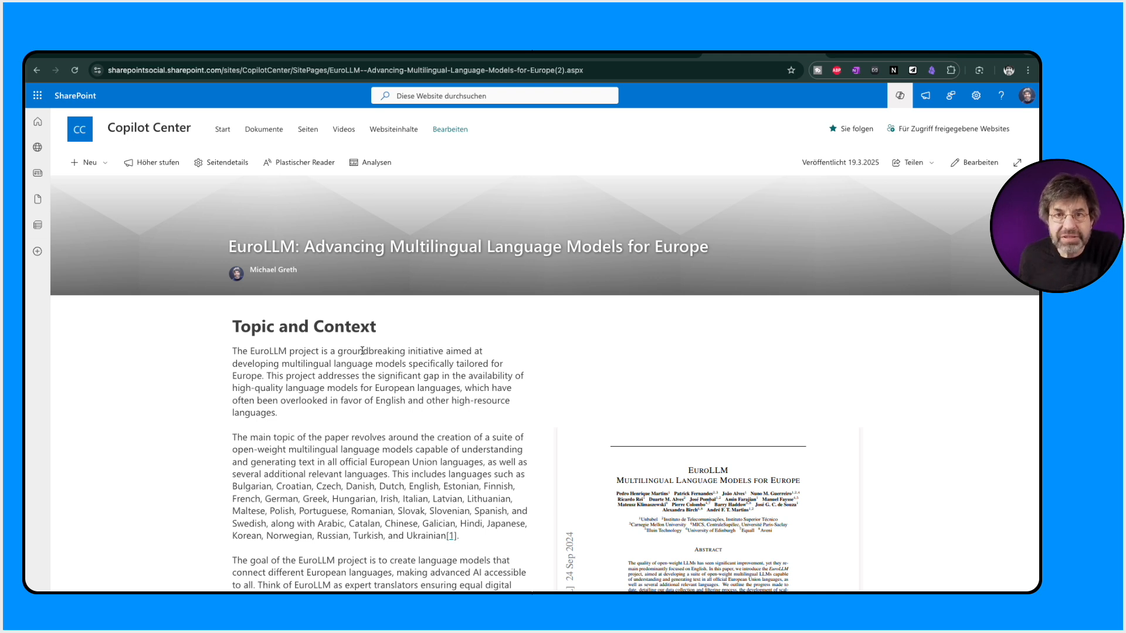
Return to the Copilot Center start page and view its Introduction and Overview of EuroBERT sections
{"action": "left_click", "coordinate": [138, 133]}
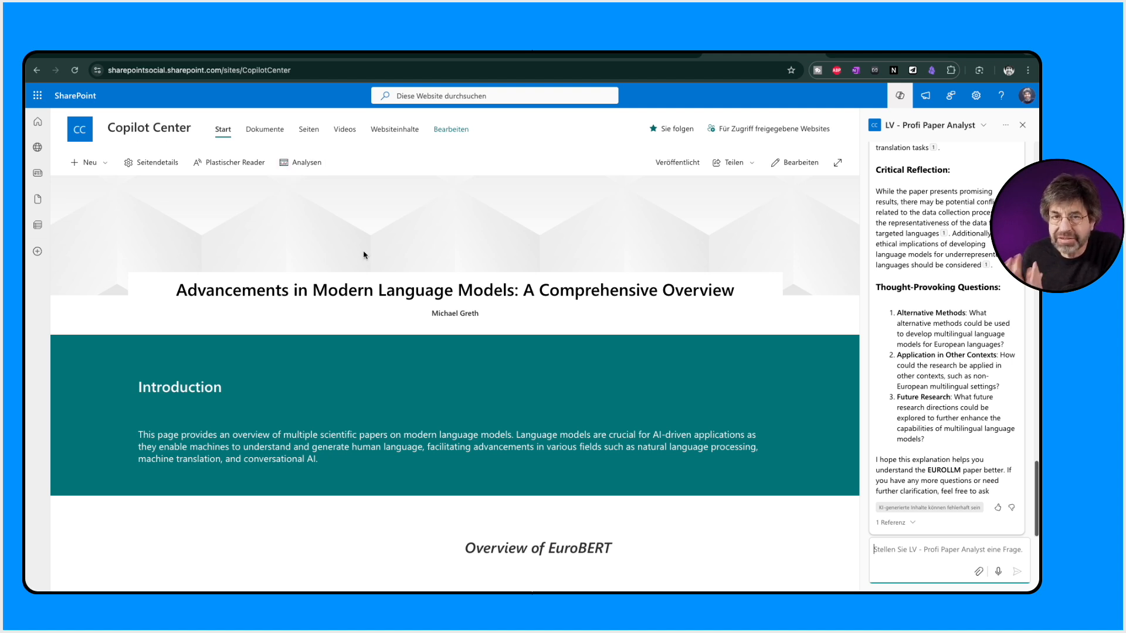
{"action": "scroll", "coordinate": [424, 321], "scroll_direction": "down", "scroll_amount": 4}
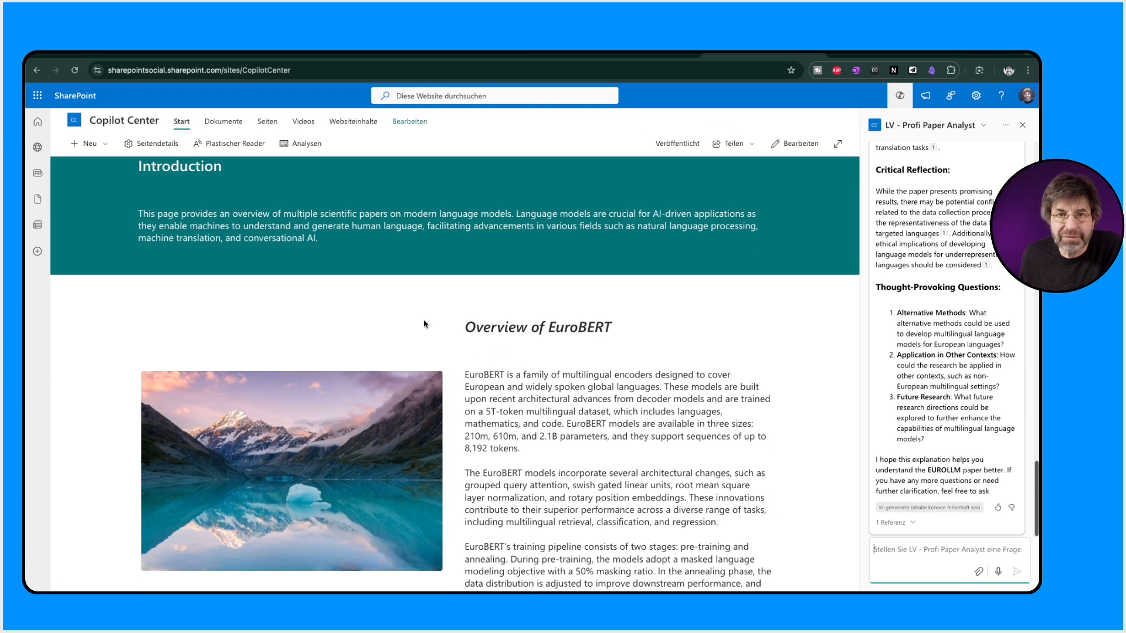
Read through the start page's overviews of EuroBERT, EuroLLM, DeepSeek-V3 and the other models, including the Use Cases for the Language Models section
{"action": "scroll", "coordinate": [424, 323], "scroll_direction": "down", "scroll_amount": 1}
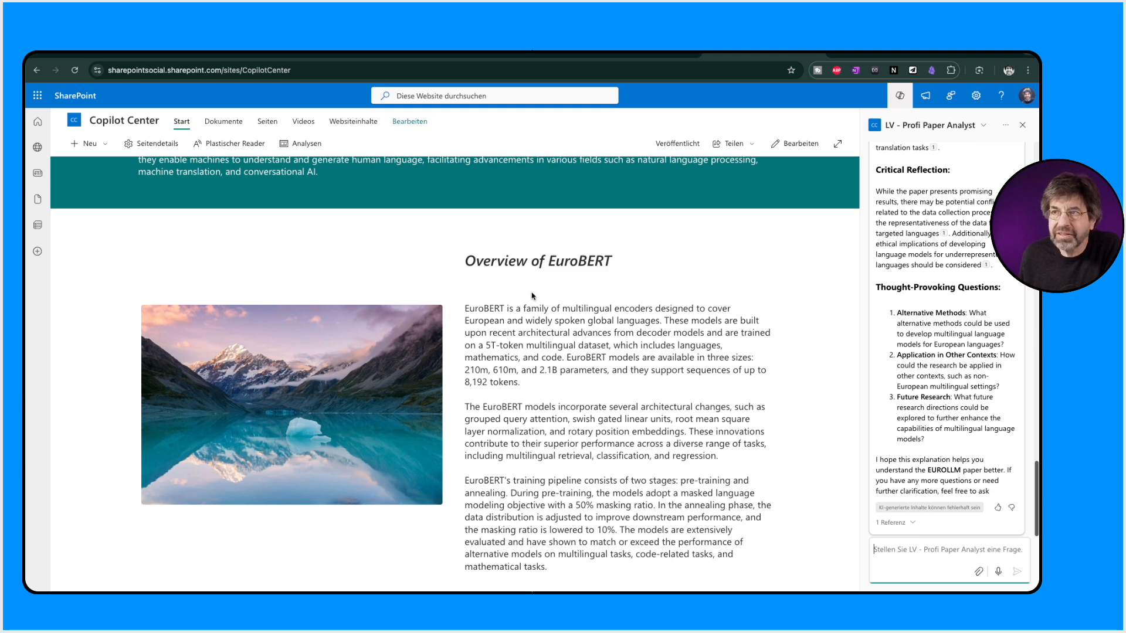
{"action": "scroll", "coordinate": [531, 293], "scroll_direction": "up", "scroll_amount": 1}
{"action": "scroll", "coordinate": [531, 293], "scroll_direction": "down", "scroll_amount": 10}
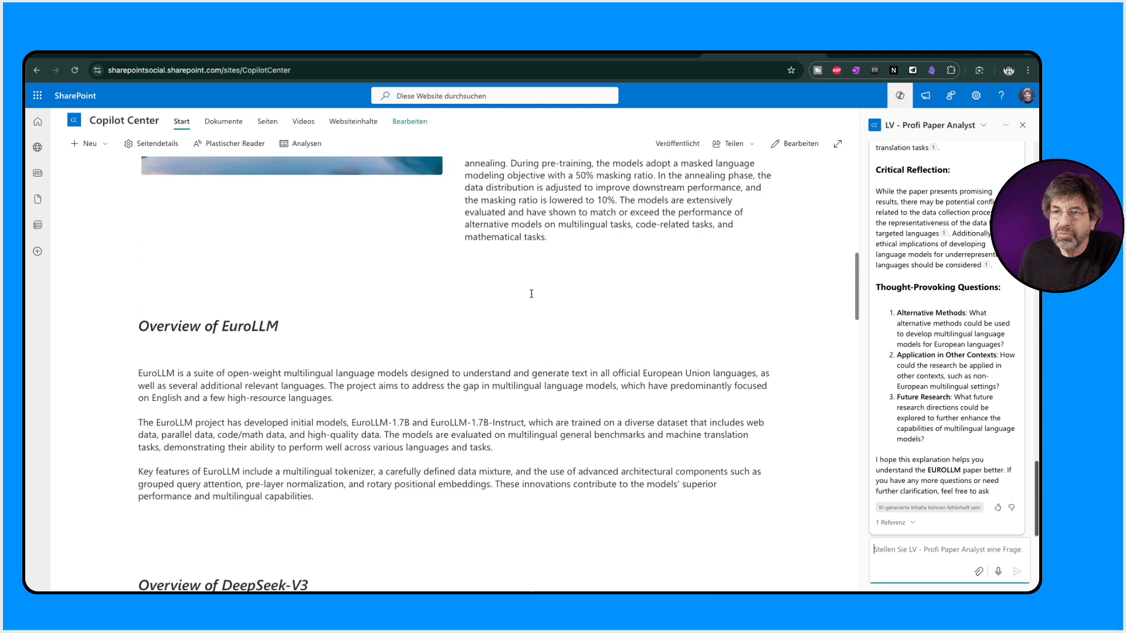
{"action": "scroll", "coordinate": [376, 326], "scroll_direction": "down", "scroll_amount": 10}
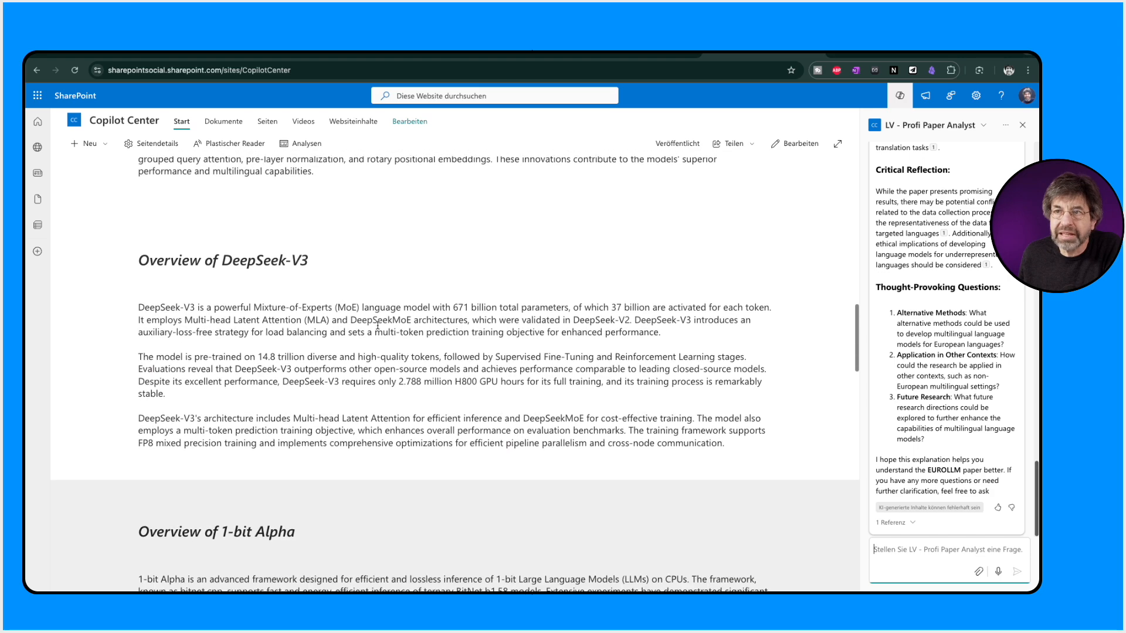
{"action": "scroll", "coordinate": [377, 326], "scroll_direction": "down", "scroll_amount": 5}
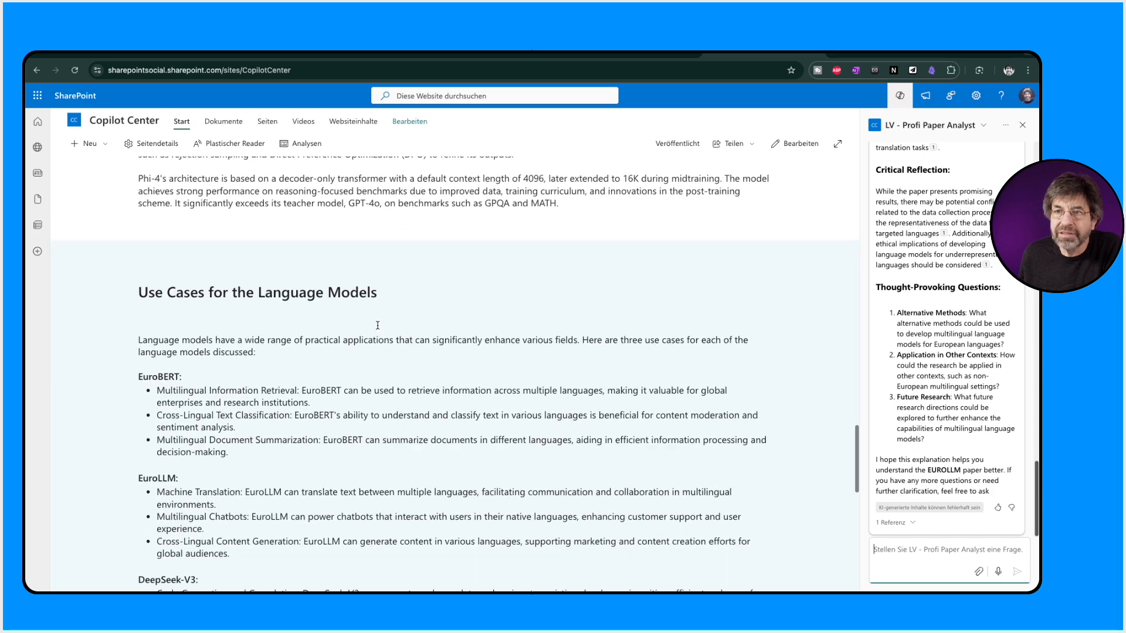
{"action": "scroll", "coordinate": [378, 326], "scroll_direction": "down", "scroll_amount": 2}
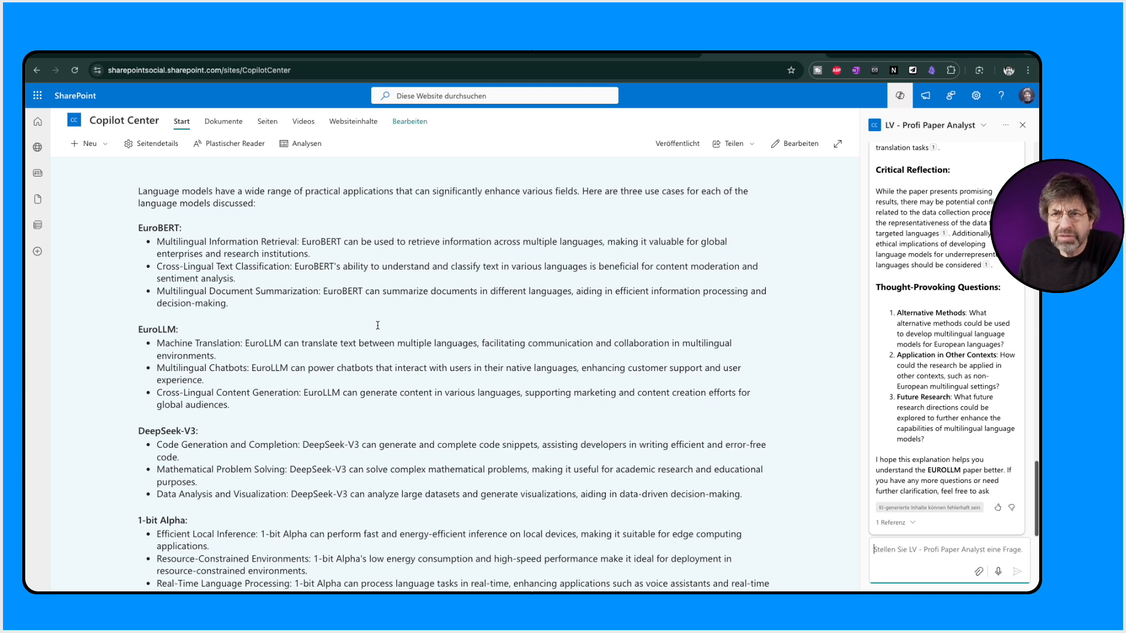
{"action": "scroll", "coordinate": [377, 325], "scroll_direction": "down", "scroll_amount": 2}
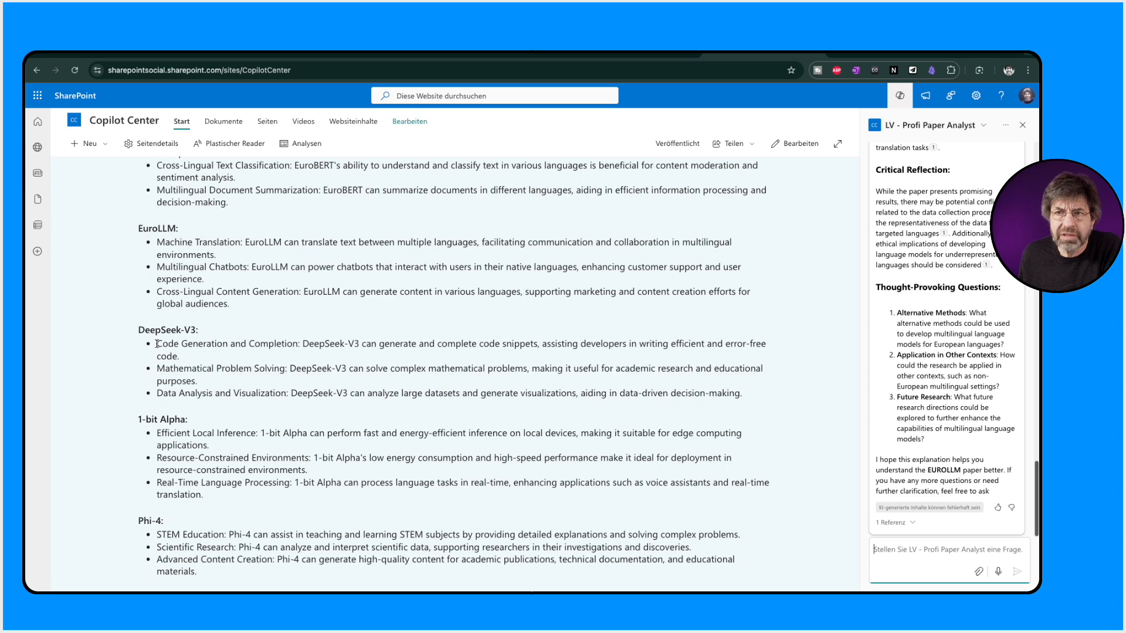
Open the DeepSeek_V3 paper from the start page's References section, view its first page and close it again
{"action": "scroll", "coordinate": [278, 396], "scroll_direction": "down", "scroll_amount": 2}
{"action": "scroll", "coordinate": [288, 412], "scroll_direction": "down", "scroll_amount": 4}
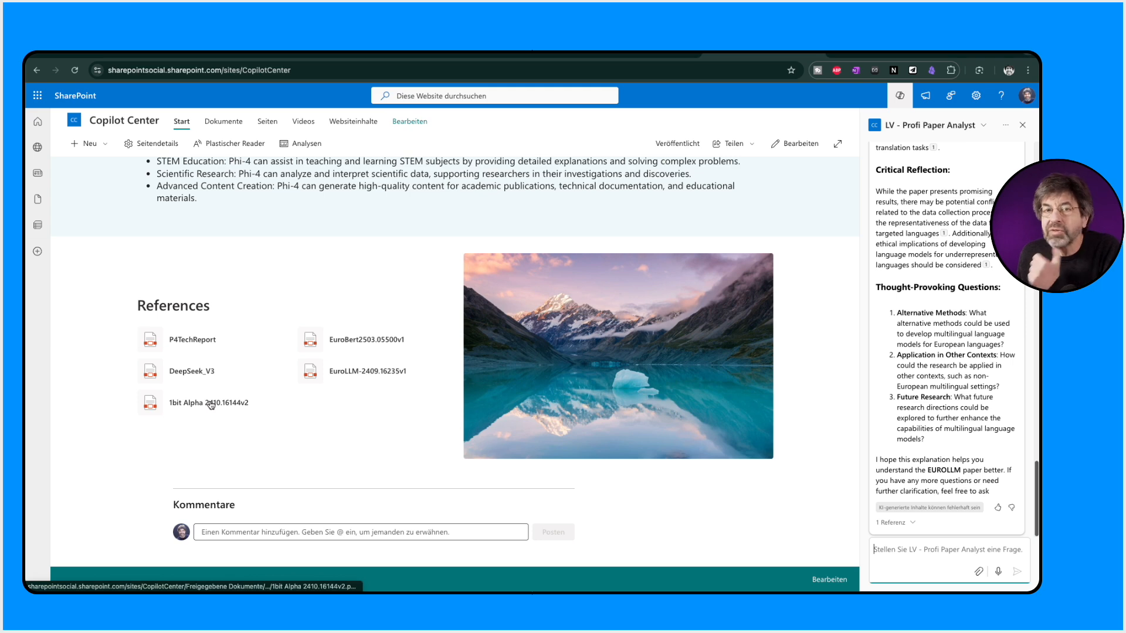
{"action": "left_click", "coordinate": [189, 371]}
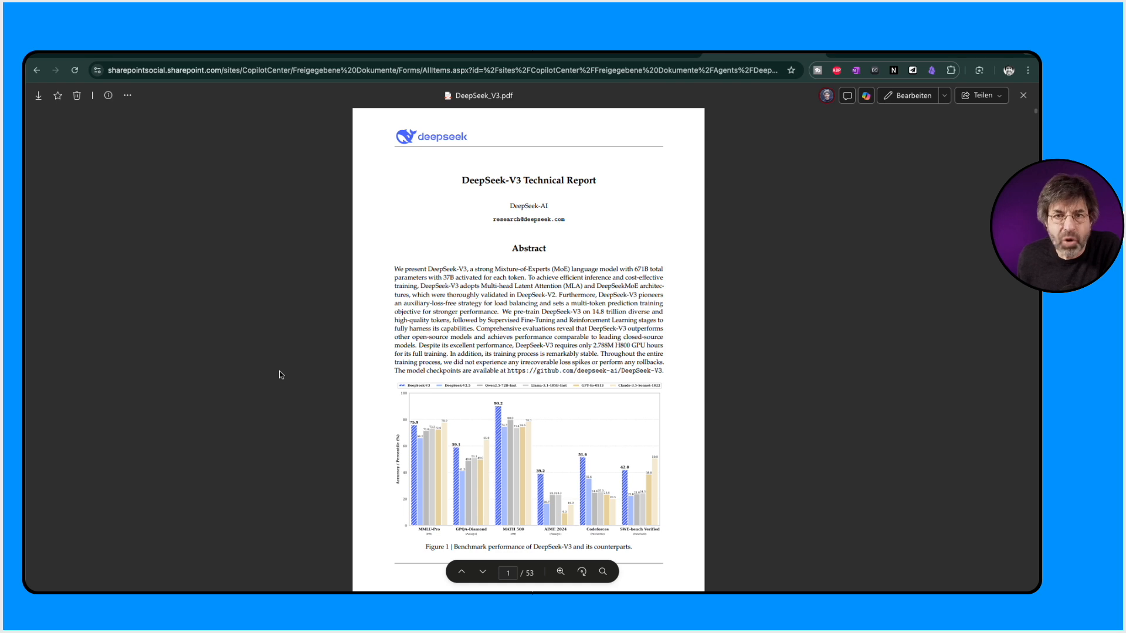
{"action": "left_click", "coordinate": [1023, 97]}
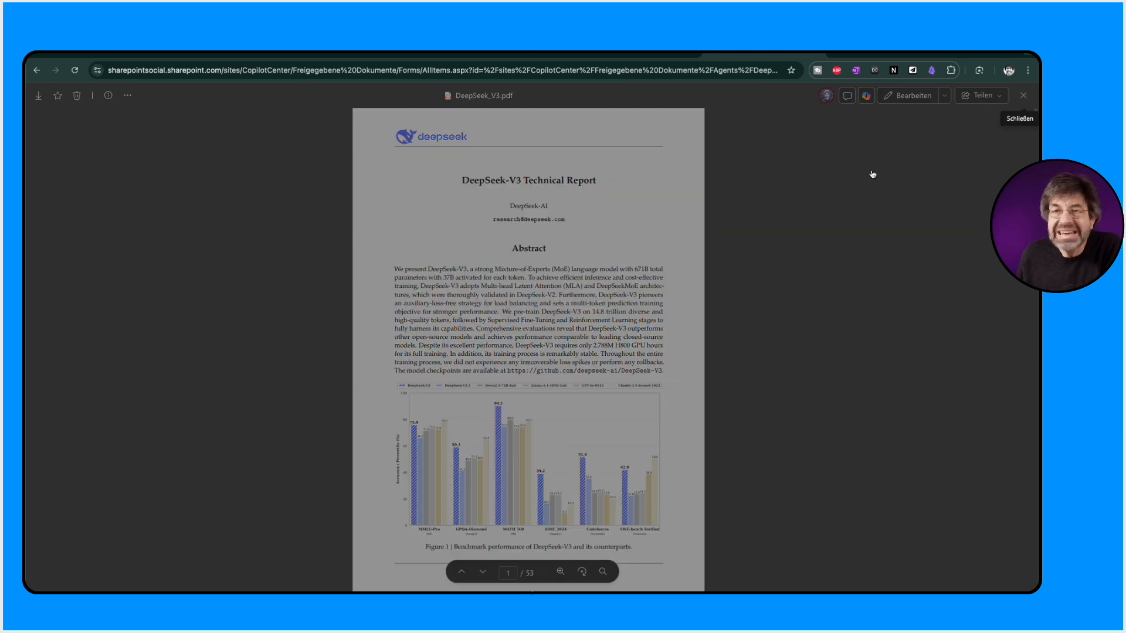